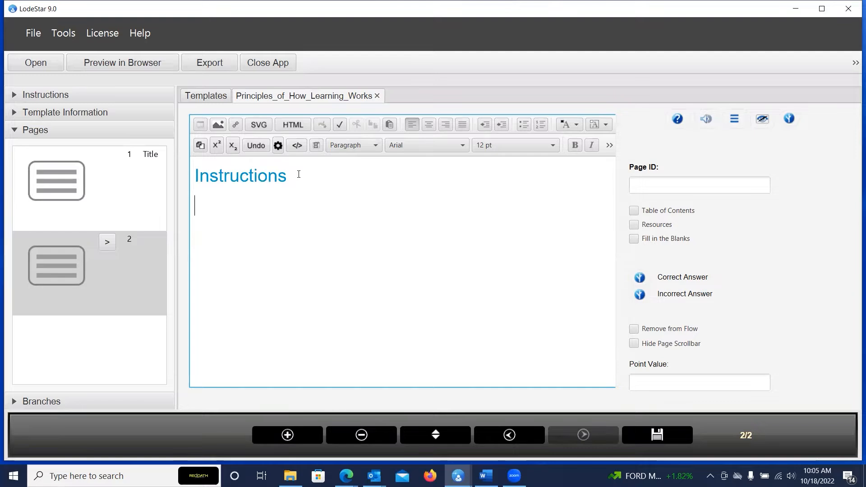
Step: Write "Choose the right principle of learning that matches the strategy." under the Instructions heading and insert an empty line above the heading
{"action": "type", "text": "hoose the right principle of learning that matches the strategy."}
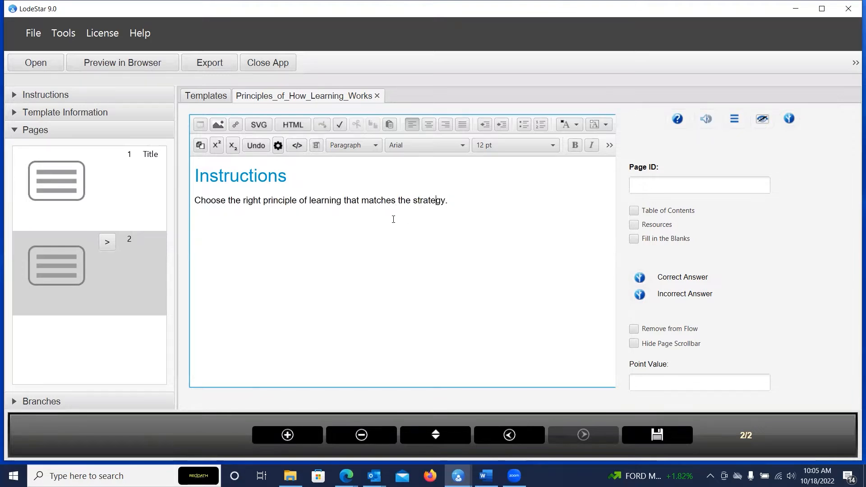
{"action": "left_click", "coordinate": [279, 205]}
{"action": "left_click", "coordinate": [195, 176]}
{"action": "key", "text": "Return"}
{"action": "key", "text": "Down"}
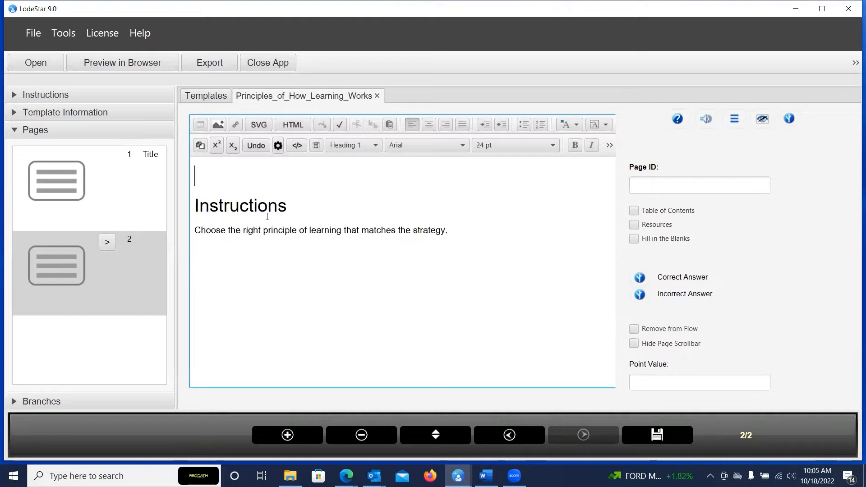
Step: Reapply the Heading 1 style to the "Instructions" line and place the cursor in the empty line above it
{"action": "left_click_drag", "start_coordinate": [298, 212], "coordinate": [194, 205]}
{"action": "left_click_drag", "start_coordinate": [321, 206], "coordinate": [195, 206]}
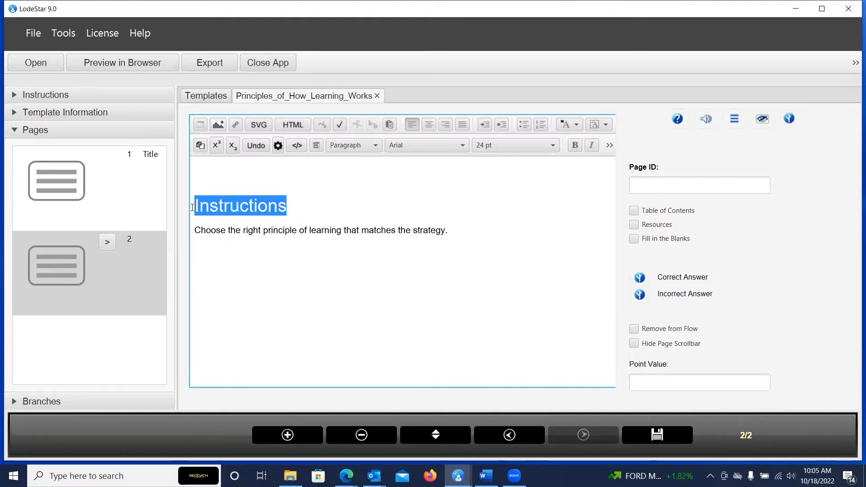
{"action": "left_click", "coordinate": [361, 145]}
{"action": "left_click", "coordinate": [342, 174]}
{"action": "left_click", "coordinate": [264, 176]}
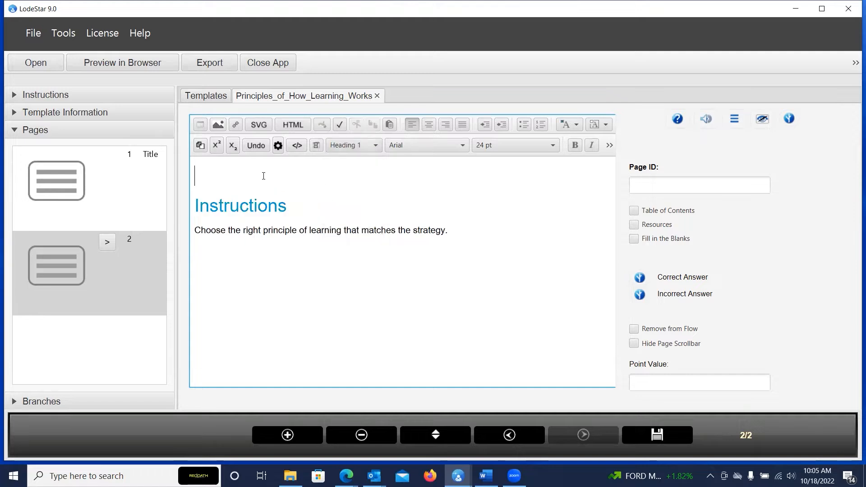
Step: Load info.png from the backgrounds folder as a new image for the page, with its size optimized
{"action": "left_click", "coordinate": [220, 127]}
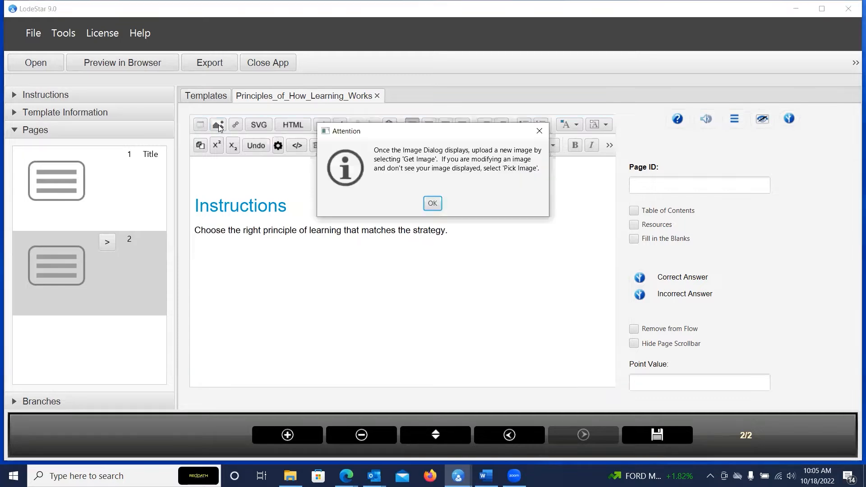
{"action": "left_click", "coordinate": [432, 203]}
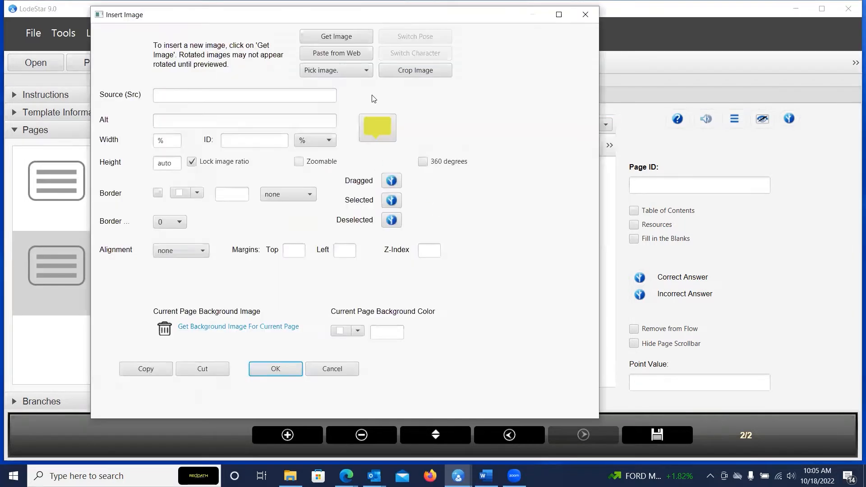
{"action": "left_click", "coordinate": [341, 36]}
{"action": "left_click", "coordinate": [366, 189]}
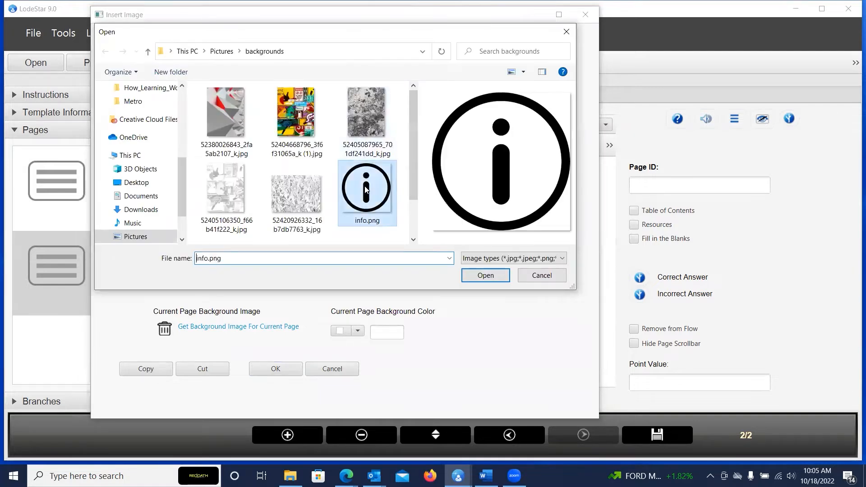
{"action": "left_click", "coordinate": [486, 276]}
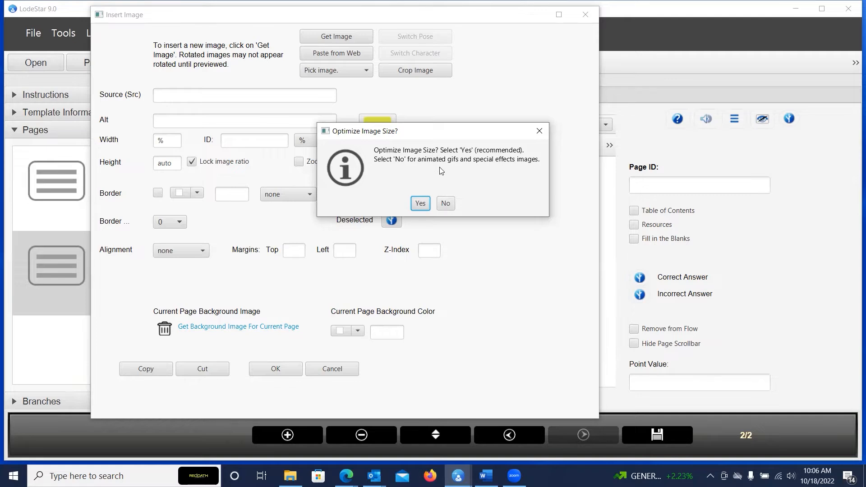
{"action": "left_click", "coordinate": [422, 205]}
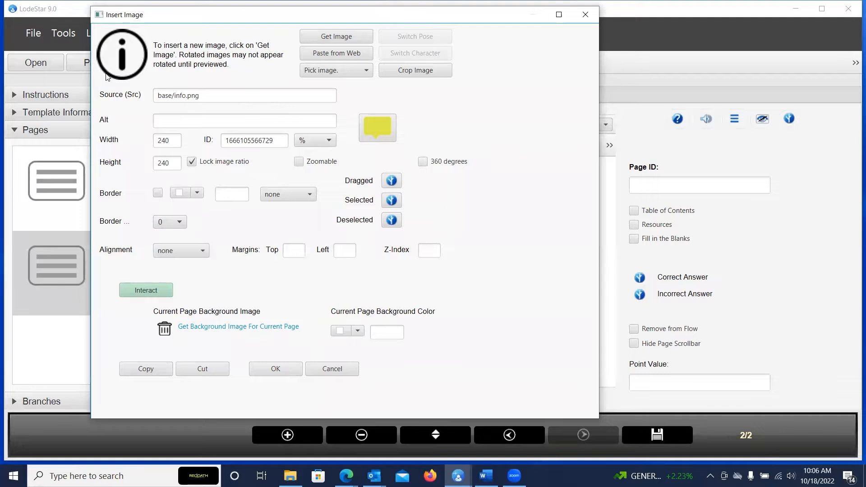
Step: Set the image width to 10% and its alt text to "decorative icon", and insert it above the heading
{"action": "left_click", "coordinate": [311, 143]}
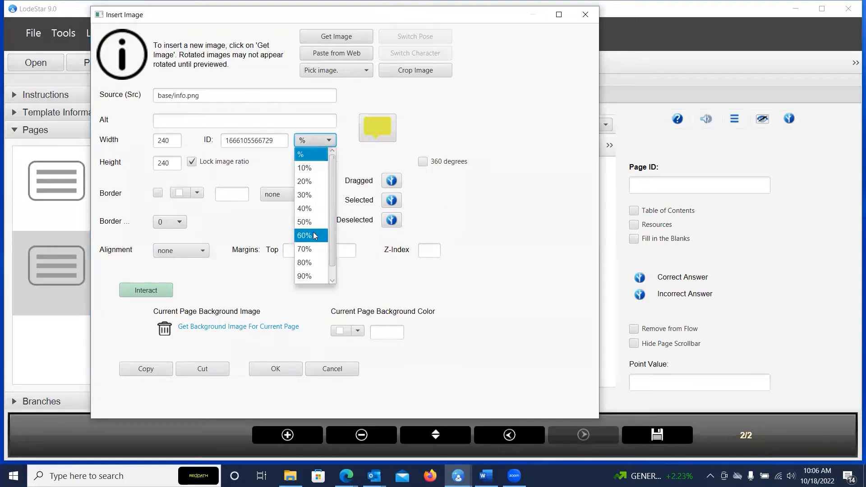
{"action": "left_click", "coordinate": [309, 167]}
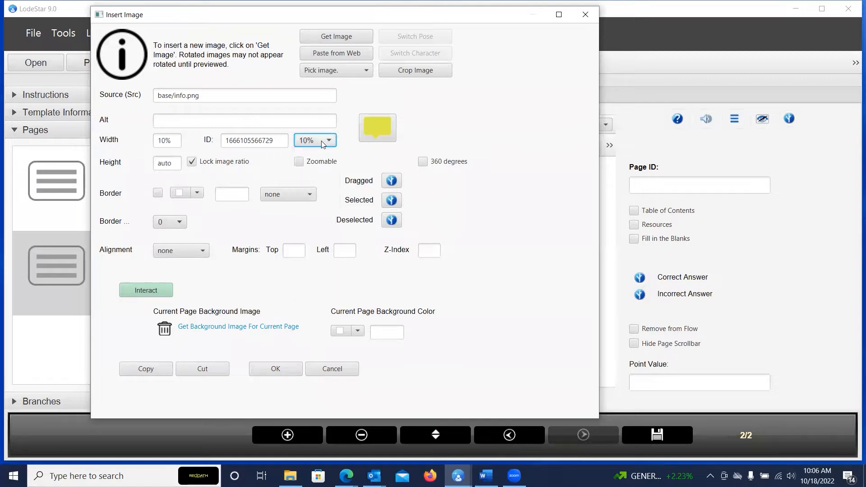
{"action": "left_click", "coordinate": [217, 116]}
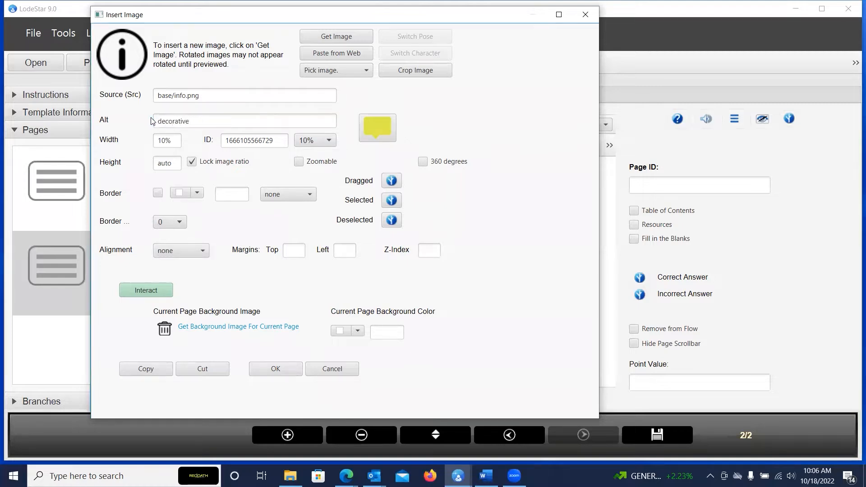
{"action": "double_click", "coordinate": [193, 120]}
{"action": "left_click", "coordinate": [194, 120]}
{"action": "type", "text": "icon"}
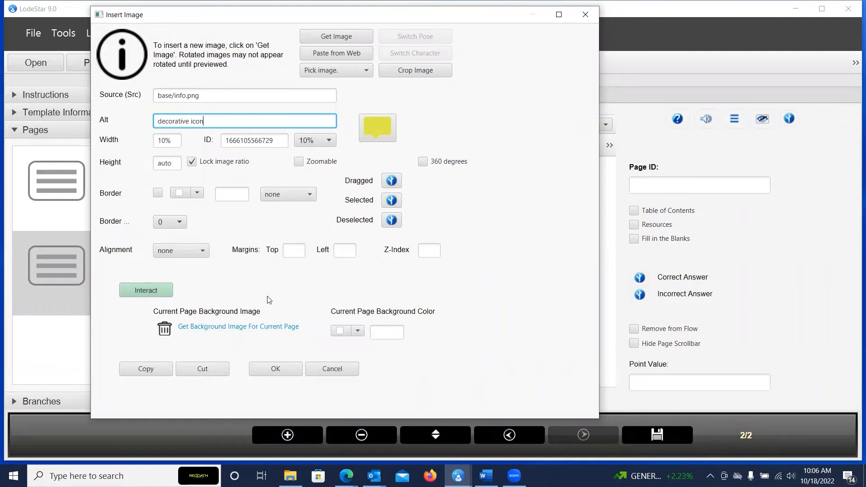
{"action": "left_click", "coordinate": [287, 371]}
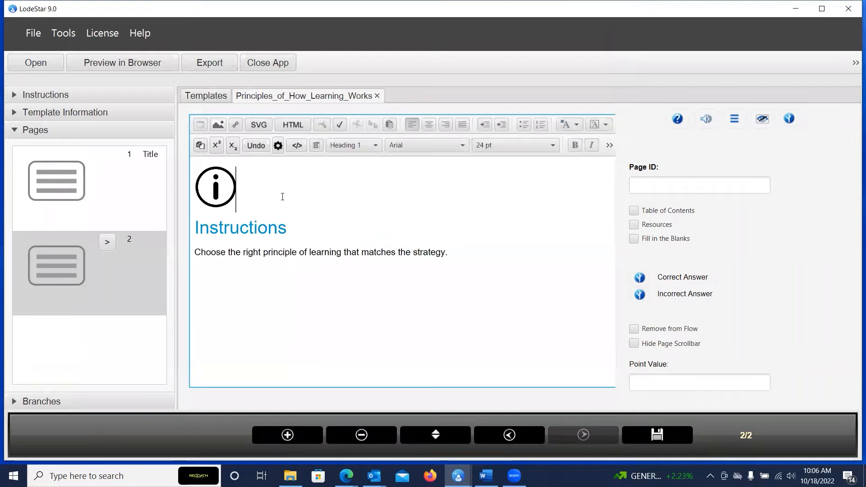
Step: Set the info icon's alignment to left so the Instructions heading sits beside it
{"action": "double_click", "coordinate": [213, 189]}
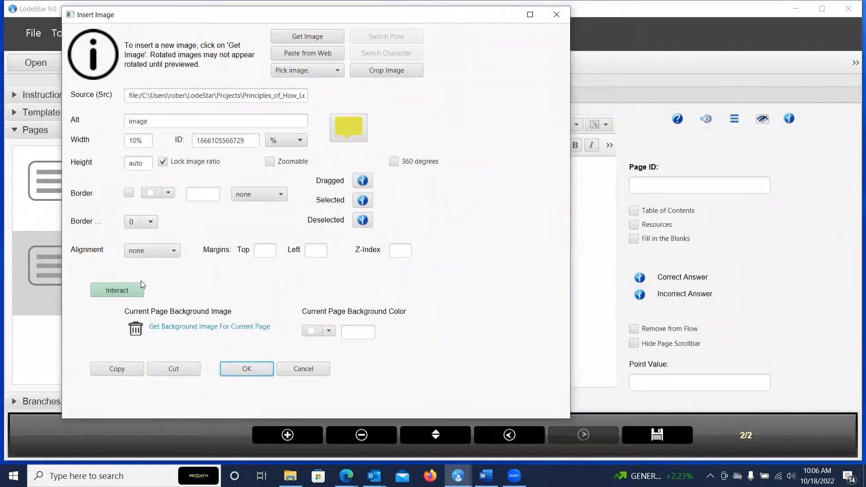
{"action": "left_click", "coordinate": [156, 251]}
{"action": "left_click", "coordinate": [135, 273]}
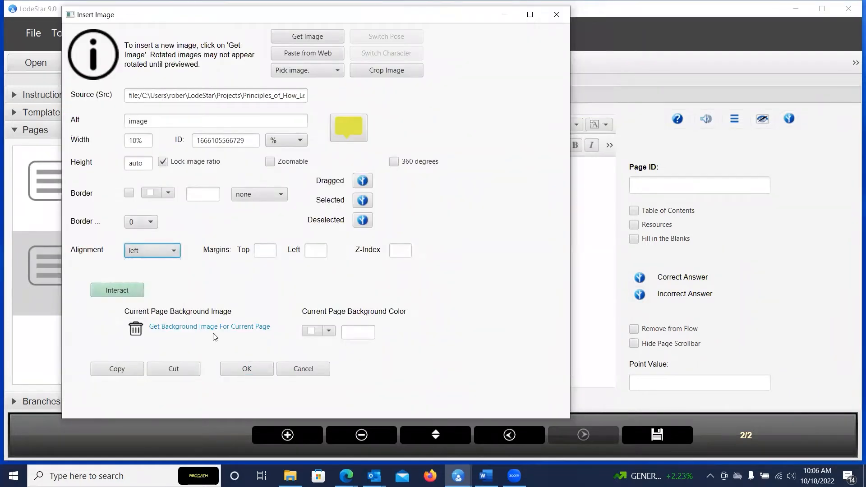
{"action": "left_click", "coordinate": [246, 368]}
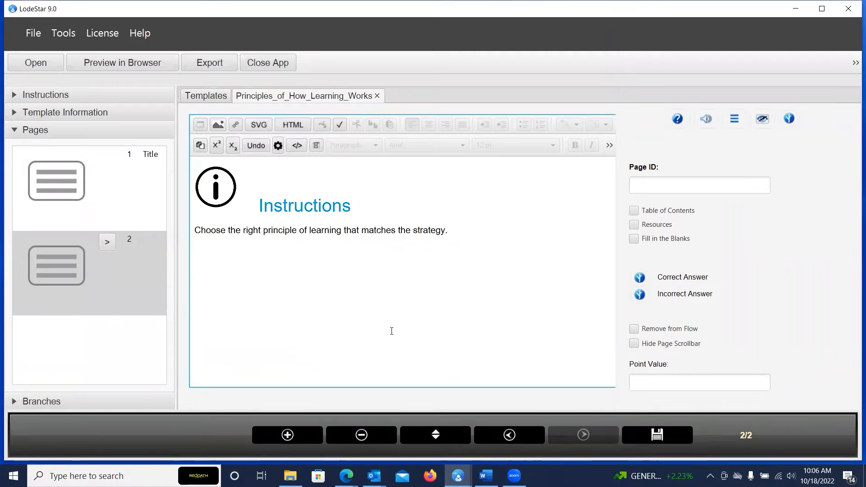
Step: Add a new page after the instructions page and set page 2's Page ID to "Instructions"
{"action": "left_click", "coordinate": [466, 229]}
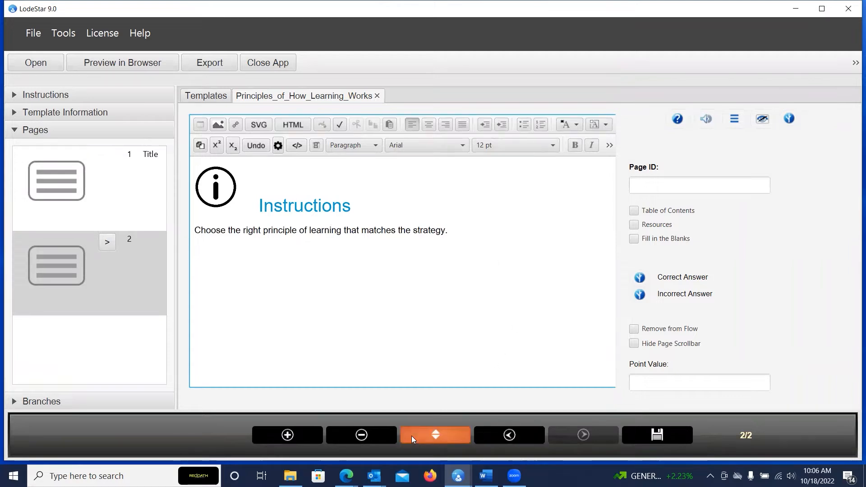
{"action": "left_click", "coordinate": [310, 436]}
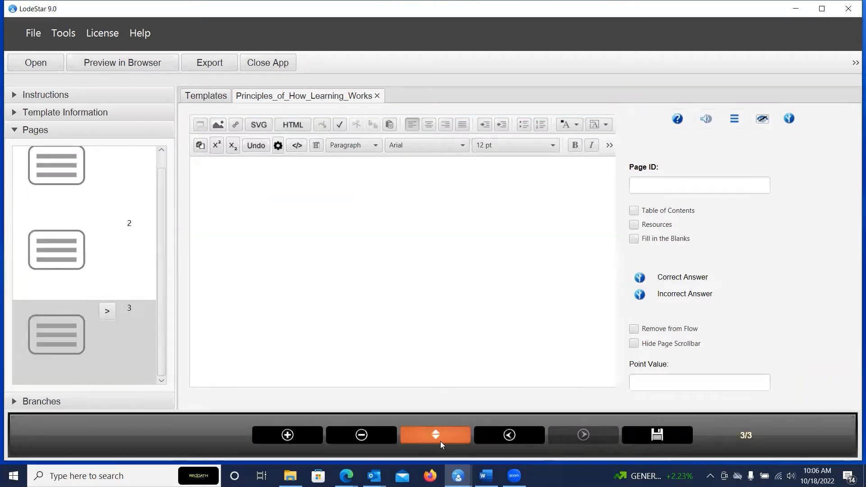
{"action": "left_click", "coordinate": [508, 435]}
{"action": "left_click", "coordinate": [662, 180]}
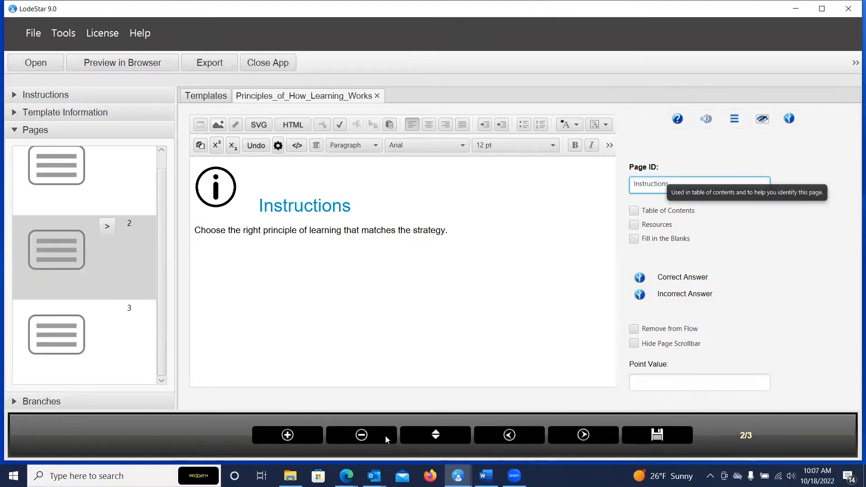
Step: Change the blank page 3 to the Video page type
{"action": "left_click", "coordinate": [579, 436]}
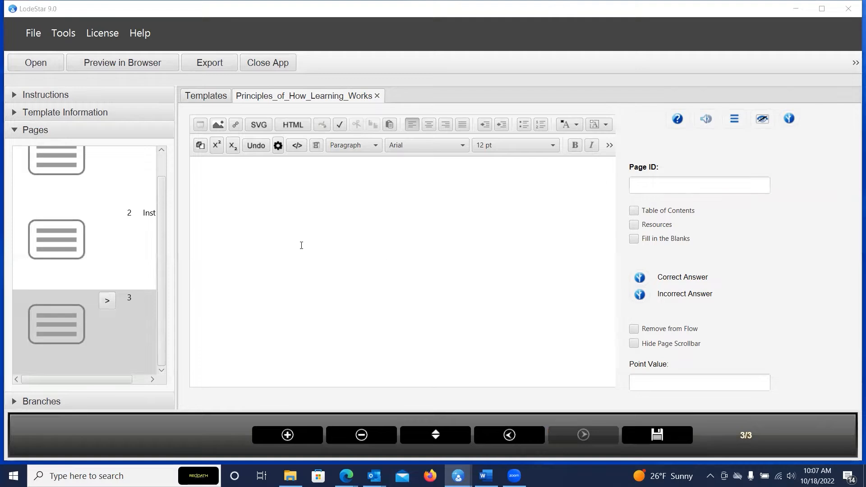
{"action": "left_click", "coordinate": [284, 199]}
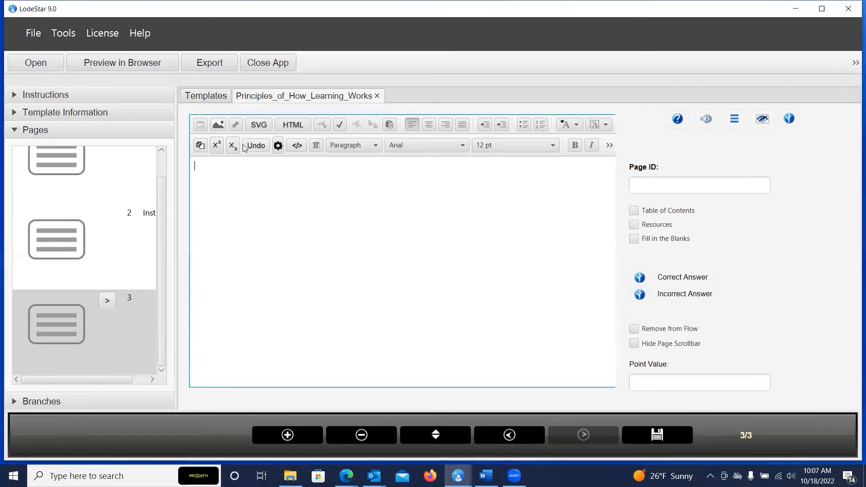
{"action": "left_click", "coordinate": [109, 303]}
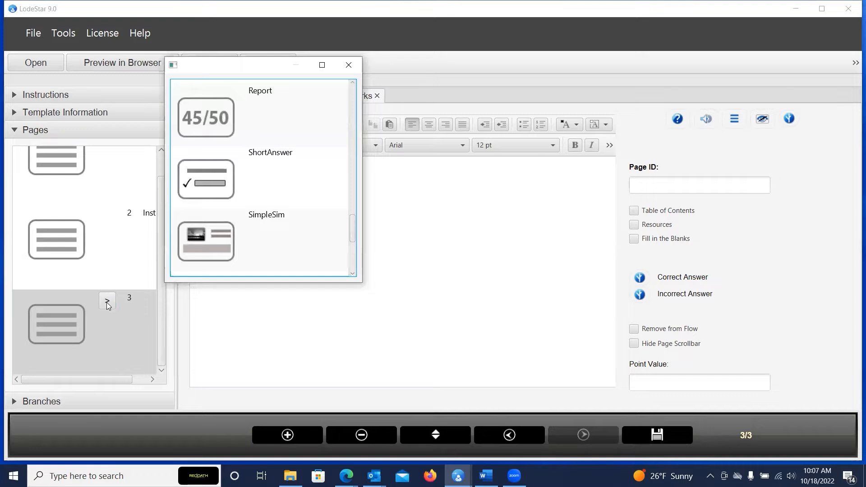
{"action": "scroll", "coordinate": [232, 181], "scroll_direction": "down", "scroll_amount": 4}
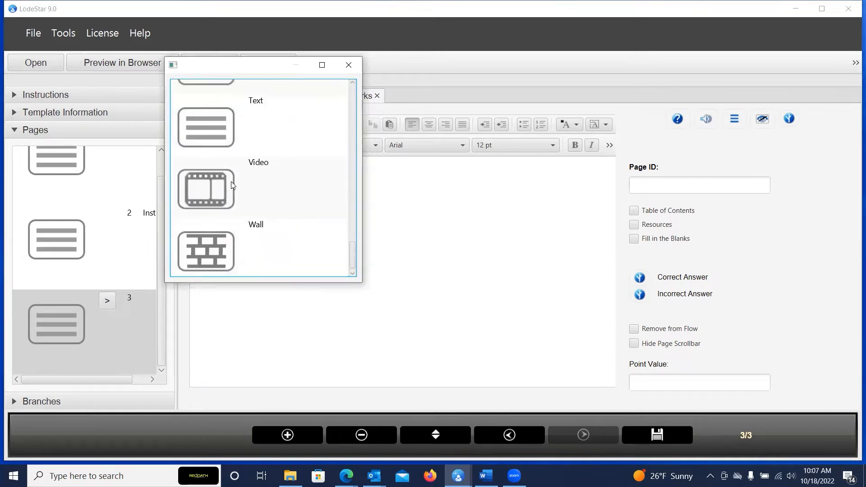
{"action": "left_click", "coordinate": [226, 192]}
{"action": "left_click", "coordinate": [355, 68]}
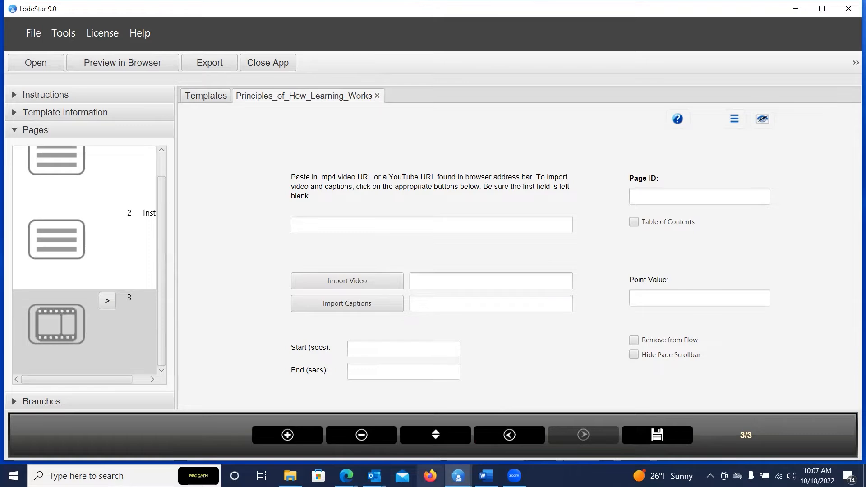
Step: Switch to Firefox, search the web for "youtube" and open the YouTube site
{"action": "left_click", "coordinate": [430, 477]}
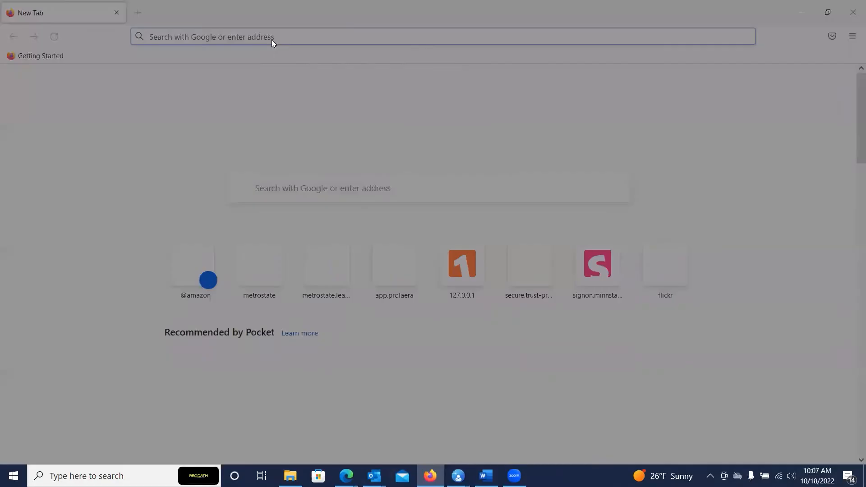
{"action": "left_click", "coordinate": [517, 135]}
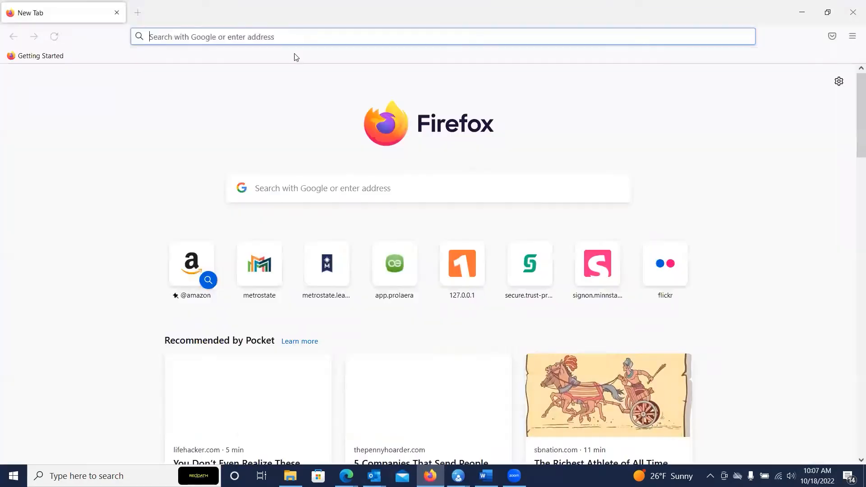
{"action": "left_click", "coordinate": [296, 36]}
{"action": "type", "text": "youtube"}
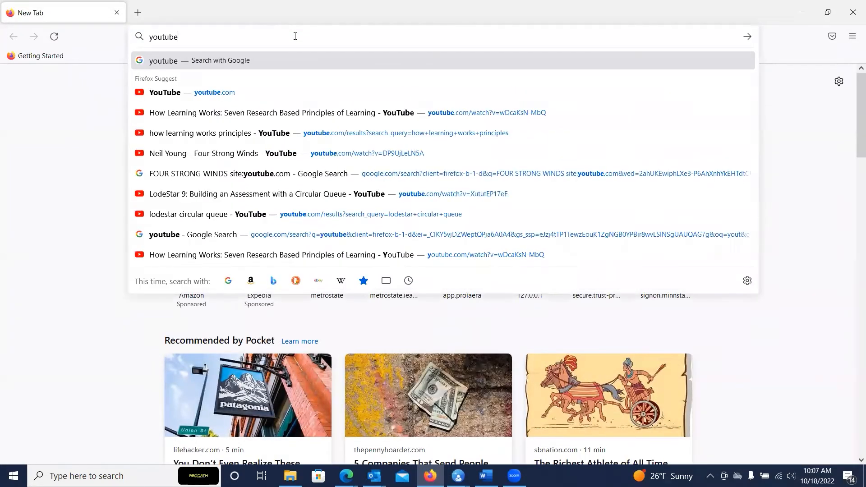
{"action": "key", "text": "Return"}
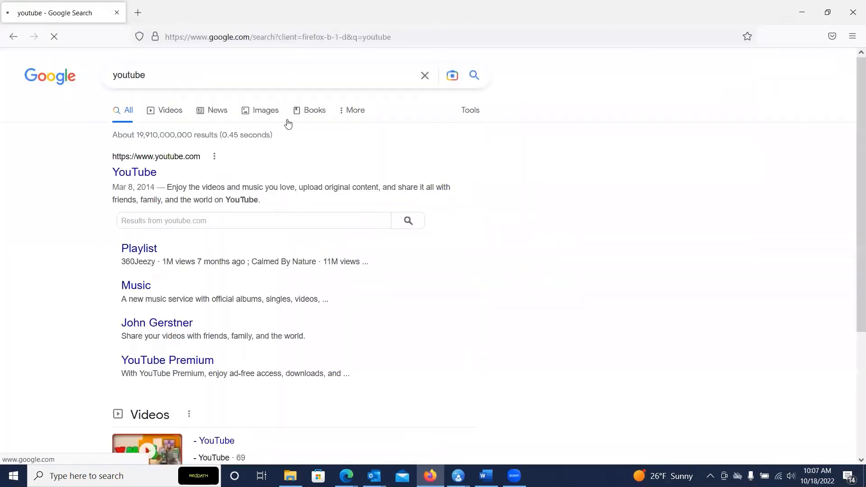
{"action": "left_click", "coordinate": [148, 175]}
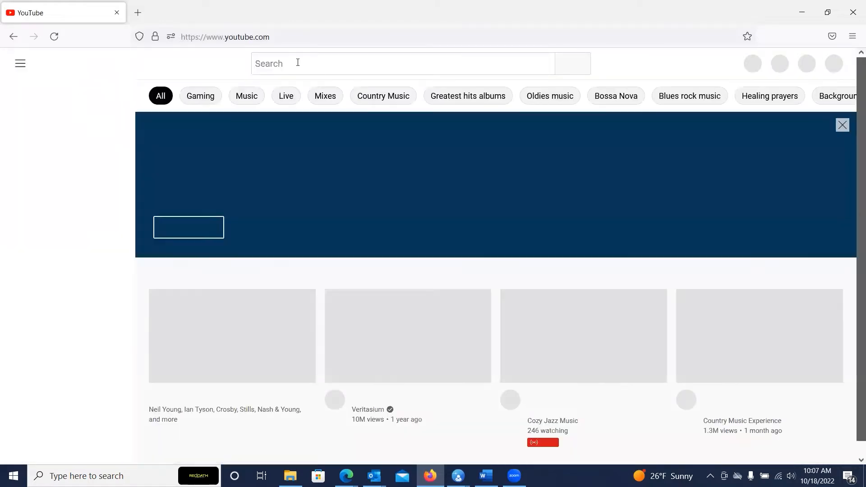
Step: Search YouTube for "how learning works principles" and look through the video results
{"action": "left_click", "coordinate": [298, 62]}
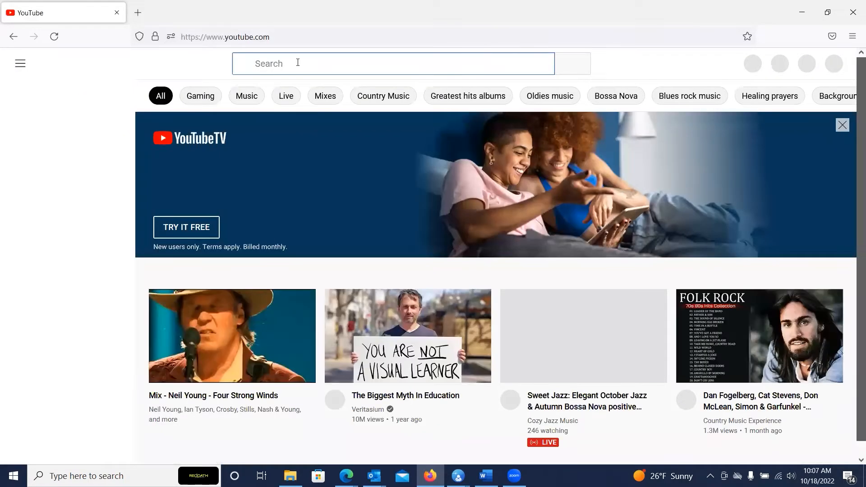
{"action": "type", "text": "how learnin"}
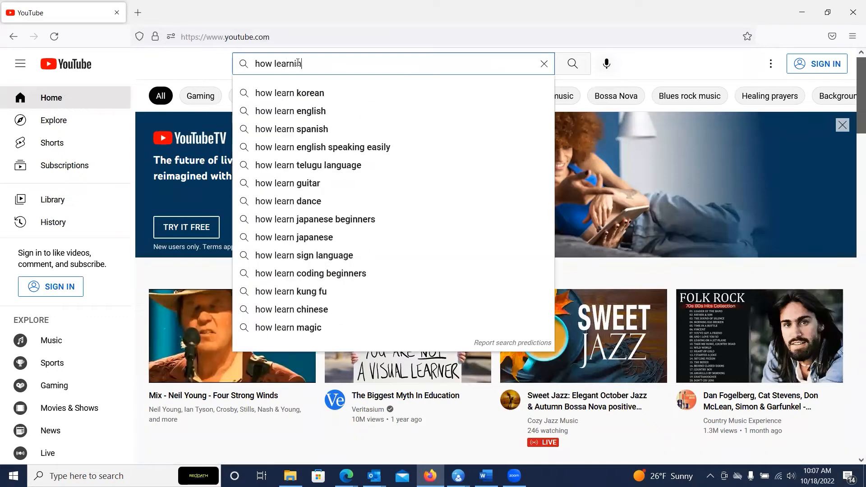
{"action": "type", "text": "g works principle"}
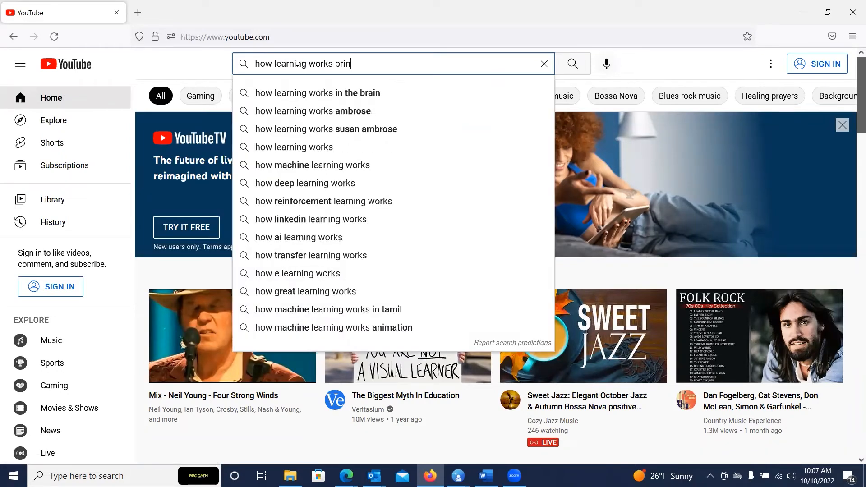
{"action": "key", "text": "Return"}
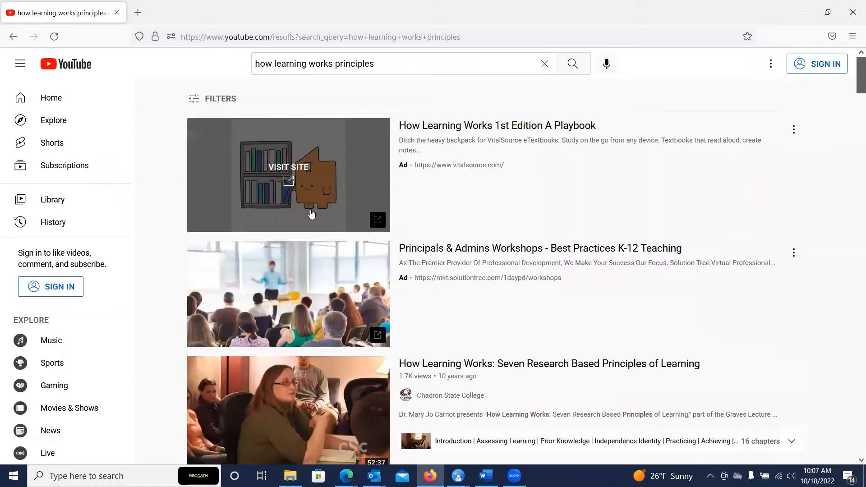
{"action": "scroll", "coordinate": [311, 213], "scroll_direction": "down", "scroll_amount": 5}
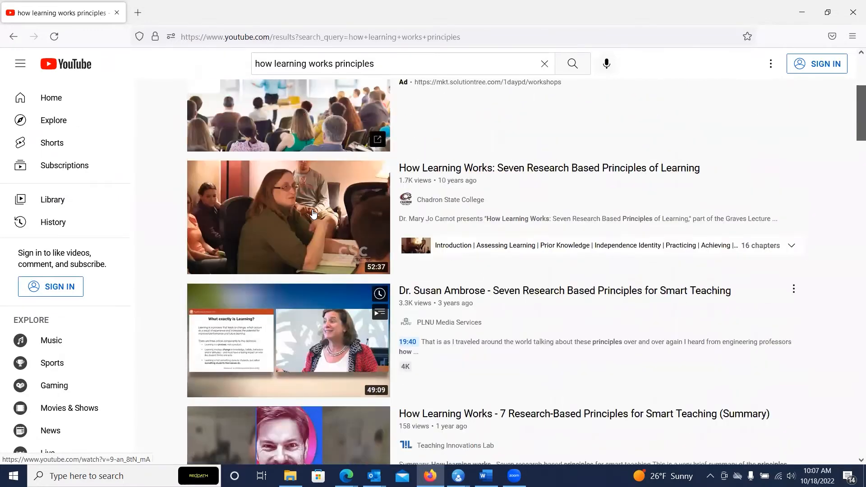
Step: Find and open the video "How Learning Works - 7 Research-Based Principles for Smart Teaching (Summary)", decline the YouTube TV offer and pause playback
{"action": "scroll", "coordinate": [345, 194], "scroll_direction": "up", "scroll_amount": 2}
{"action": "scroll", "coordinate": [346, 194], "scroll_direction": "down", "scroll_amount": 10}
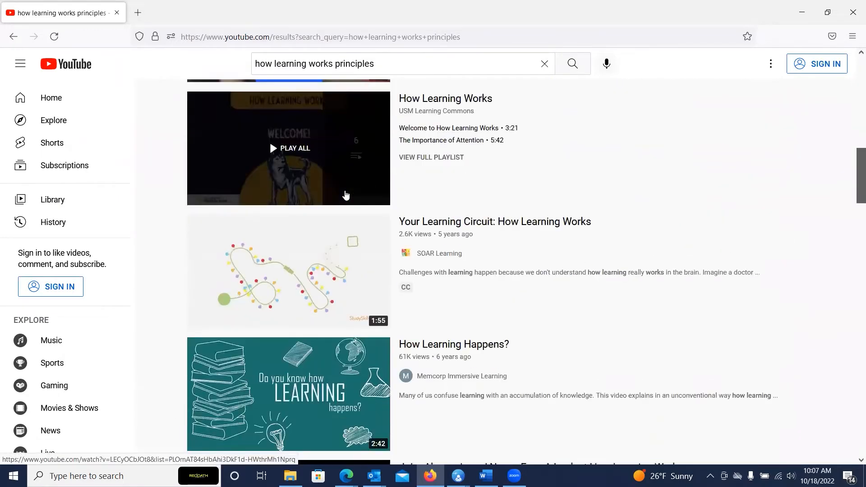
{"action": "scroll", "coordinate": [346, 195], "scroll_direction": "down", "scroll_amount": 16}
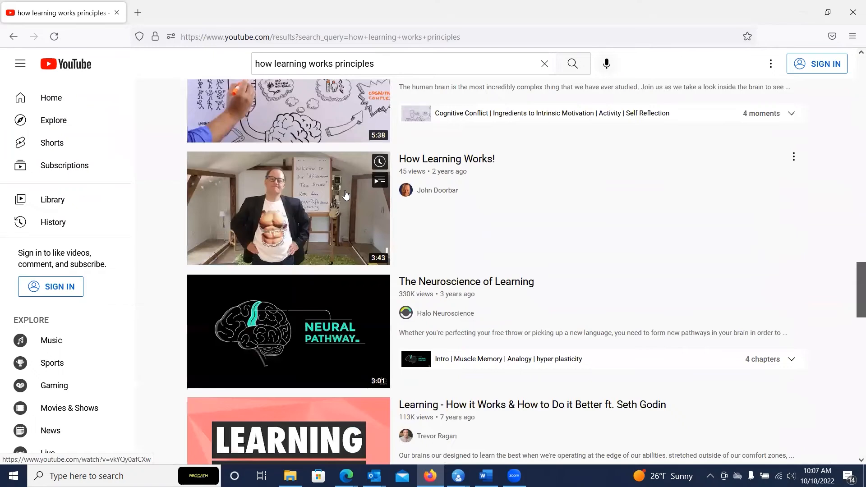
{"action": "scroll", "coordinate": [345, 195], "scroll_direction": "down", "scroll_amount": 18}
{"action": "scroll", "coordinate": [346, 195], "scroll_direction": "down", "scroll_amount": 3}
{"action": "scroll", "coordinate": [346, 195], "scroll_direction": "up", "scroll_amount": 20}
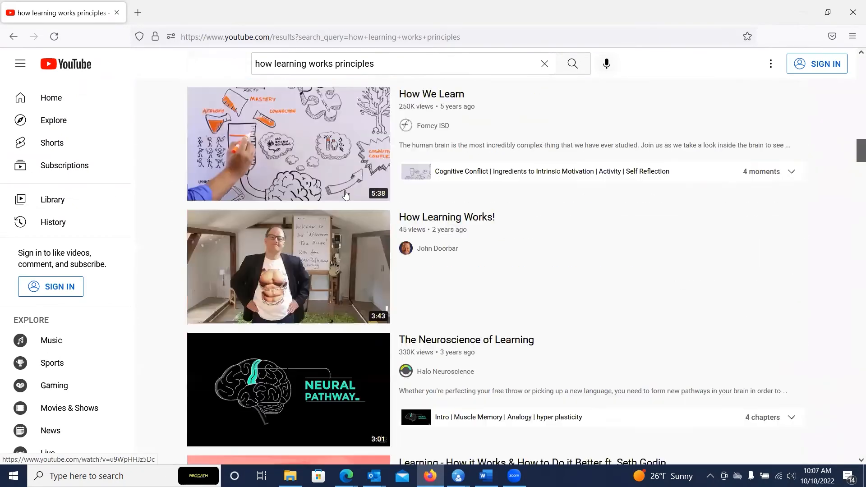
{"action": "scroll", "coordinate": [345, 195], "scroll_direction": "up", "scroll_amount": 15}
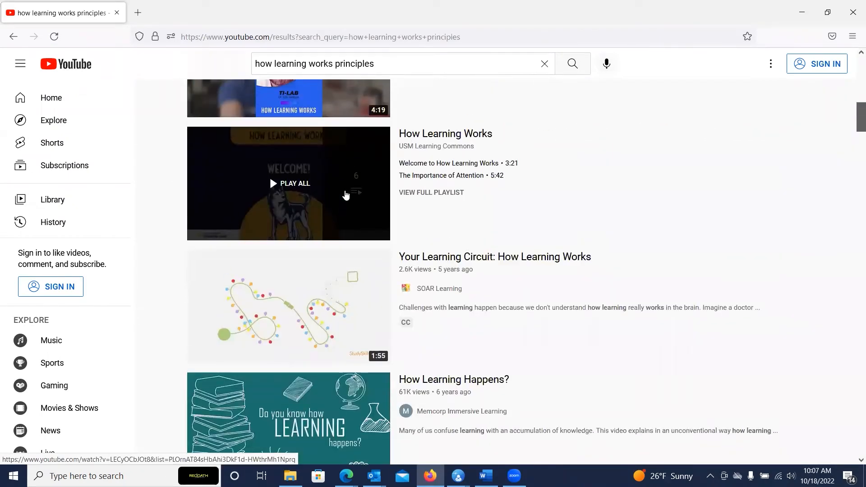
{"action": "scroll", "coordinate": [346, 195], "scroll_direction": "up", "scroll_amount": 3}
{"action": "left_click", "coordinate": [449, 178]}
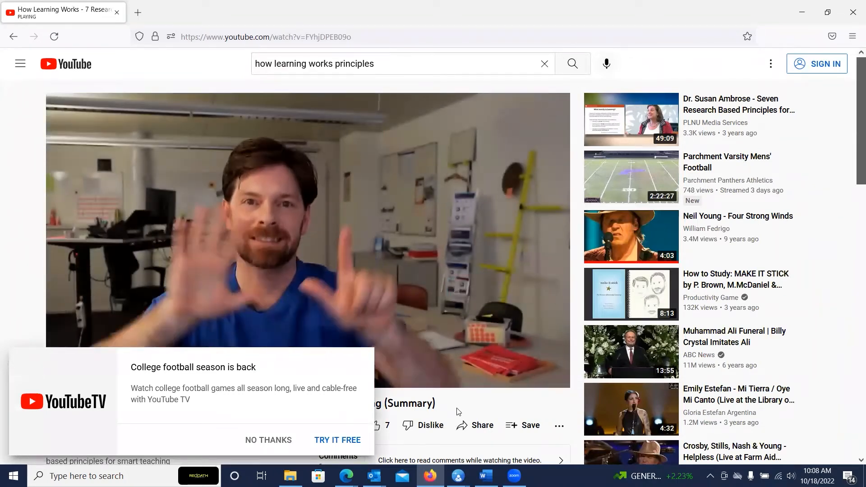
{"action": "left_click", "coordinate": [285, 440]}
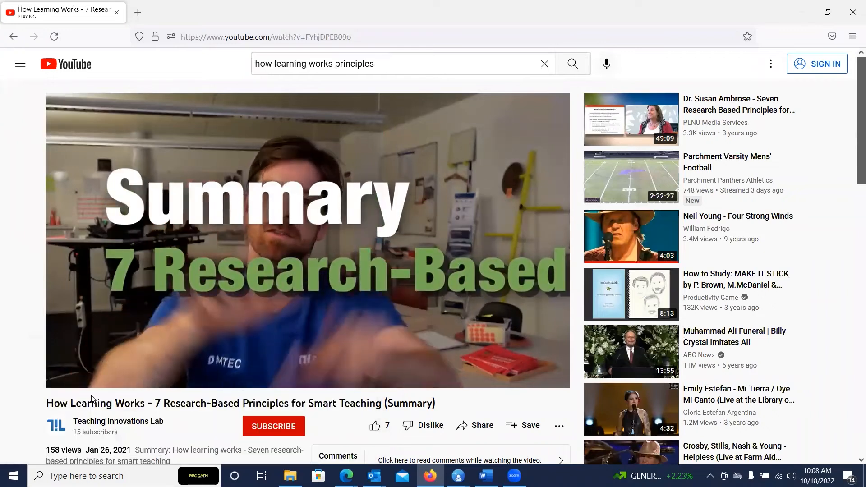
{"action": "left_click", "coordinate": [64, 376]}
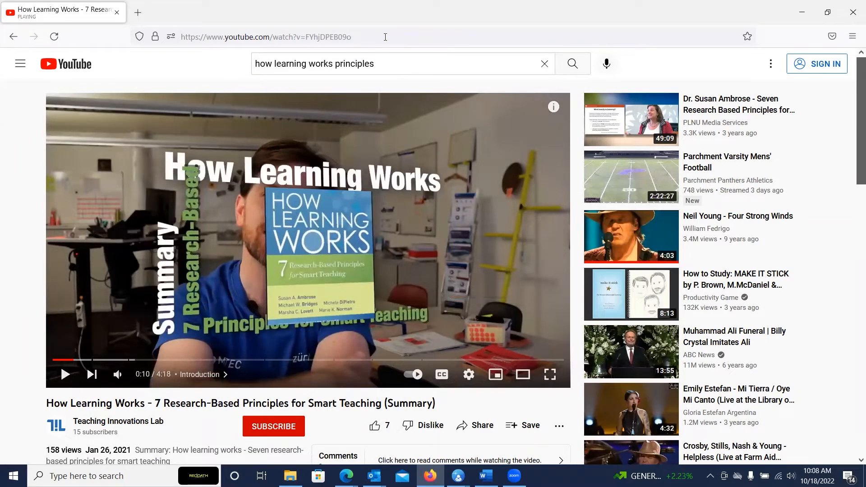
Step: Copy the YouTube video's address into the URL field of page 3 in LodeStar and set its Page ID to "Video"
{"action": "left_click_drag", "start_coordinate": [371, 35], "coordinate": [170, 23]}
{"action": "key", "text": "ctrl+c"}
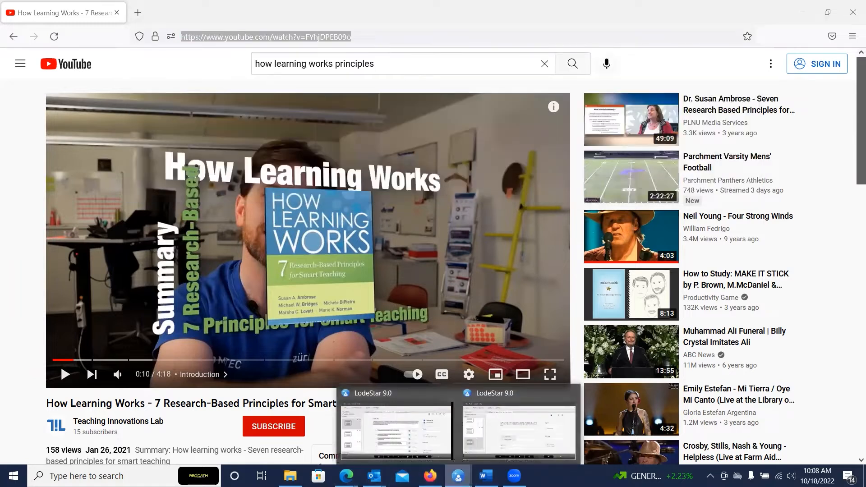
{"action": "left_click", "coordinate": [504, 447]}
{"action": "left_click", "coordinate": [368, 226]}
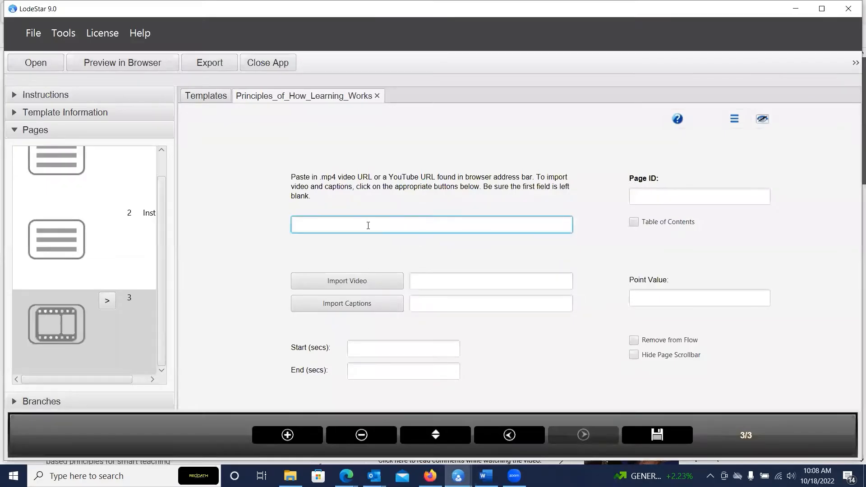
{"action": "key", "text": "ctrl+v"}
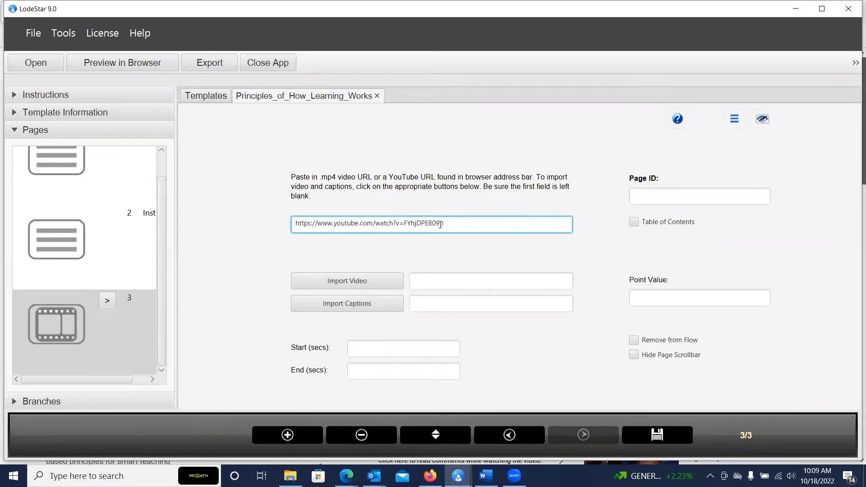
{"action": "left_click", "coordinate": [674, 197]}
{"action": "type", "text": "Video"}
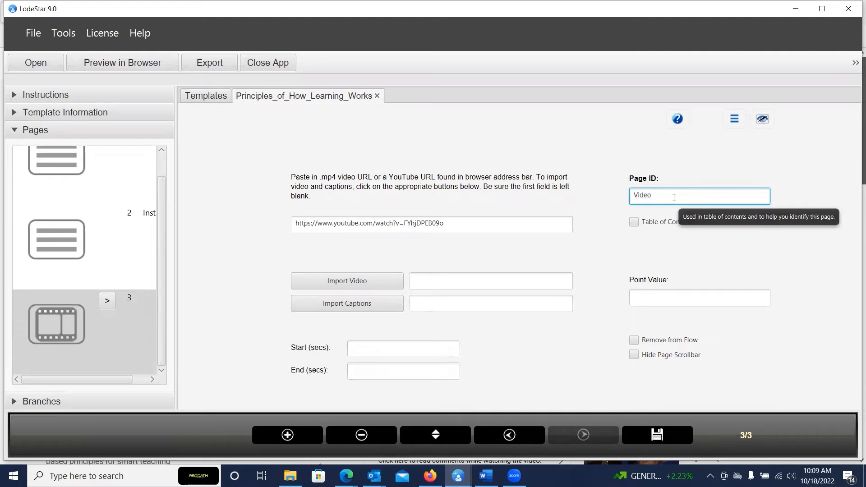
Step: Add a new page 4 after the video page and delete the surplus page 5
{"action": "left_click", "coordinate": [301, 434]}
{"action": "left_click", "coordinate": [301, 434]}
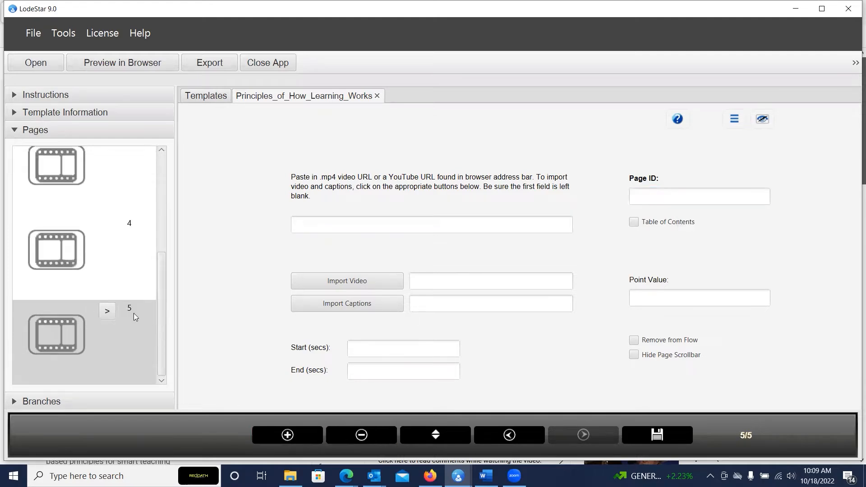
{"action": "left_click", "coordinate": [378, 437]}
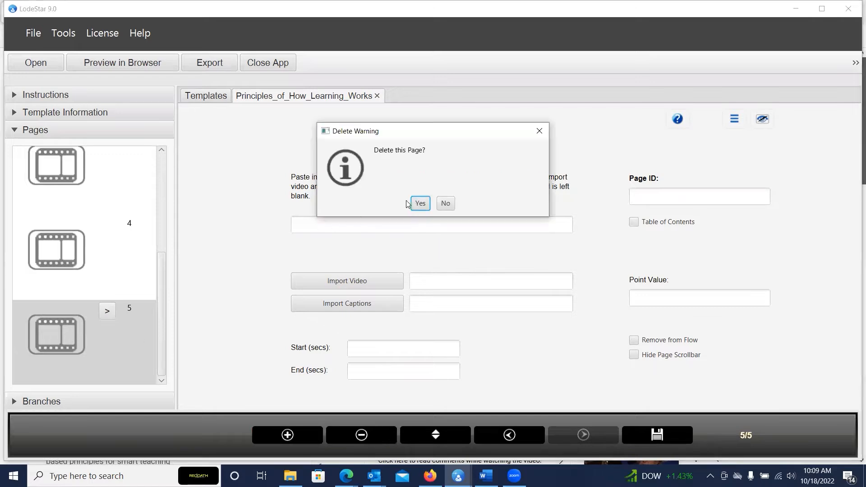
{"action": "left_click", "coordinate": [420, 204]}
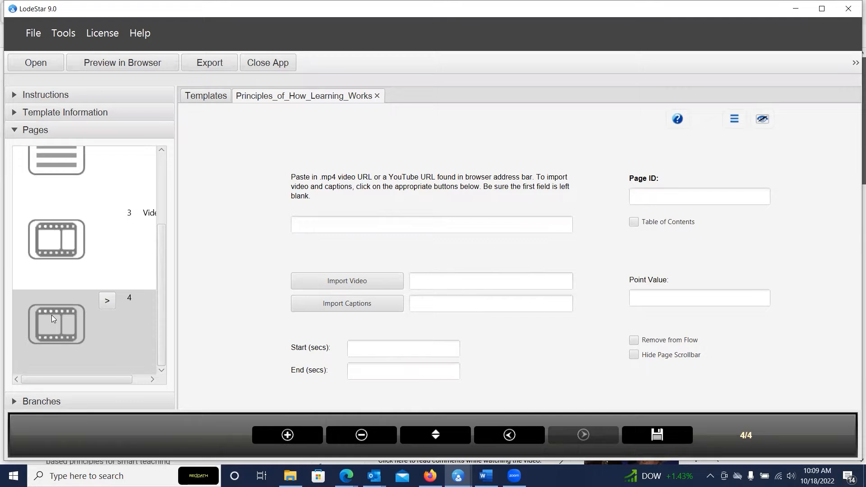
Step: Change page 4 to the Multiple Choice Question page type
{"action": "left_click", "coordinate": [107, 301]}
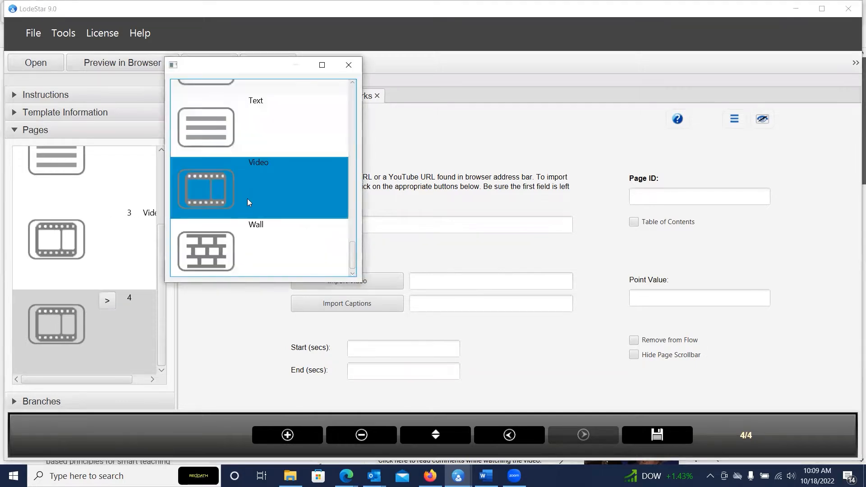
{"action": "scroll", "coordinate": [247, 201], "scroll_direction": "up", "scroll_amount": 3}
{"action": "scroll", "coordinate": [248, 200], "scroll_direction": "up", "scroll_amount": 1}
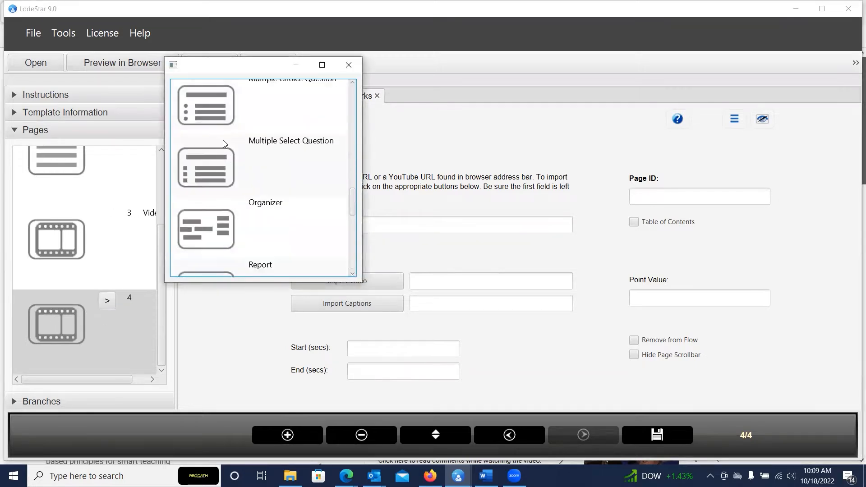
{"action": "scroll", "coordinate": [223, 140], "scroll_direction": "up", "scroll_amount": 1}
{"action": "left_click", "coordinate": [216, 161]}
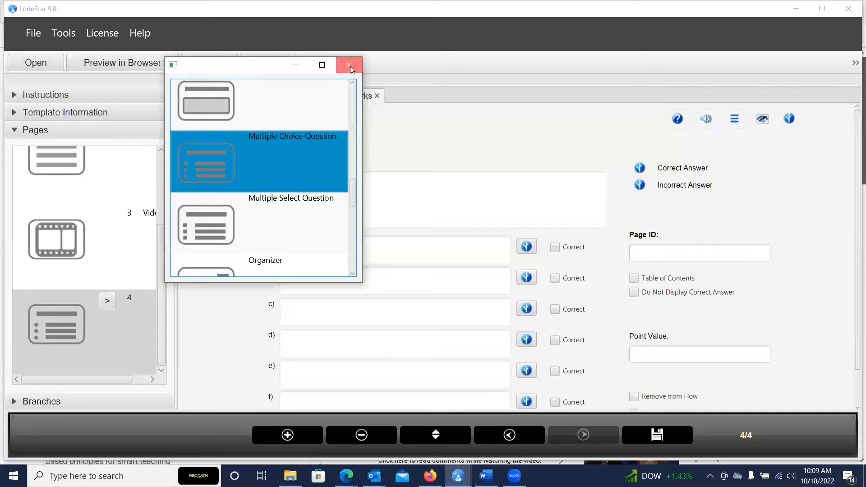
{"action": "left_click", "coordinate": [349, 65]}
Step: Enter the question stem asking what principle most closely relates to three strategies: diagnostic assessment, trainees assessing the knowledge they bring, and concept mapping
{"action": "left_click", "coordinate": [398, 181]}
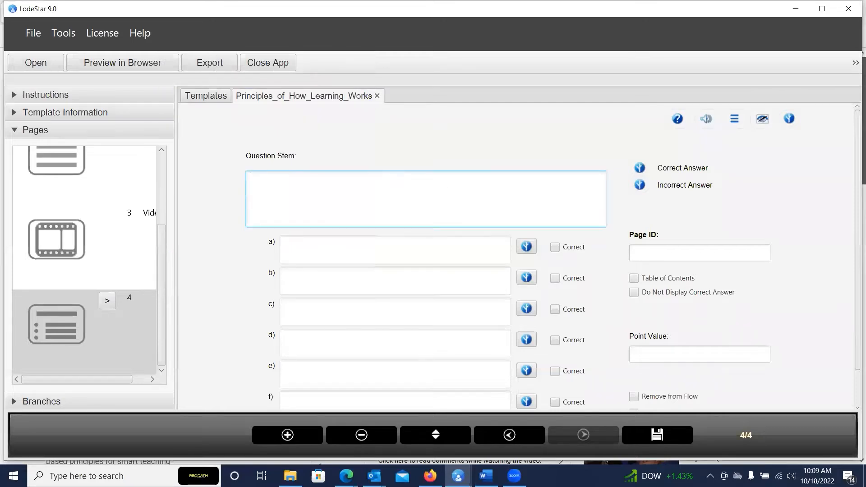
{"action": "key", "text": "alt+Tab"}
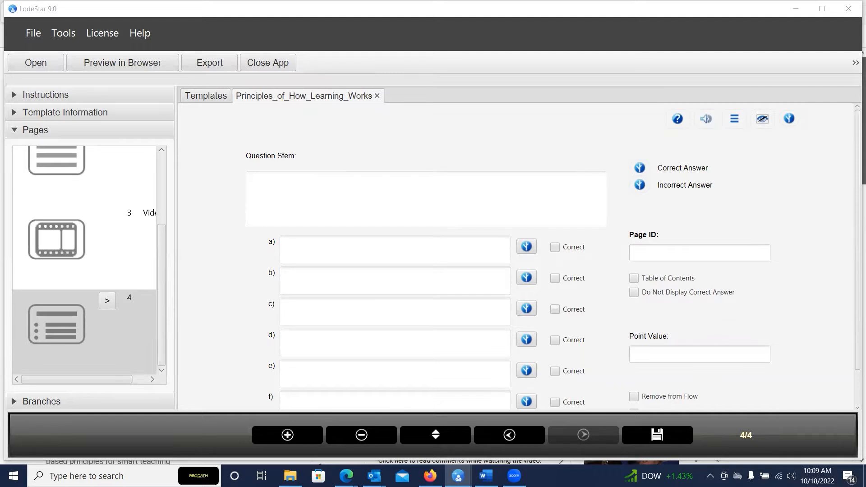
{"action": "left_click", "coordinate": [294, 176]}
{"action": "type", "text": "What principle most closely relates to these strategies: administer a diagnostic assessment; have trainees assess the knowledge they bring to your training event; ask trainees to construct a concept map representing everything that they know about the topic."}
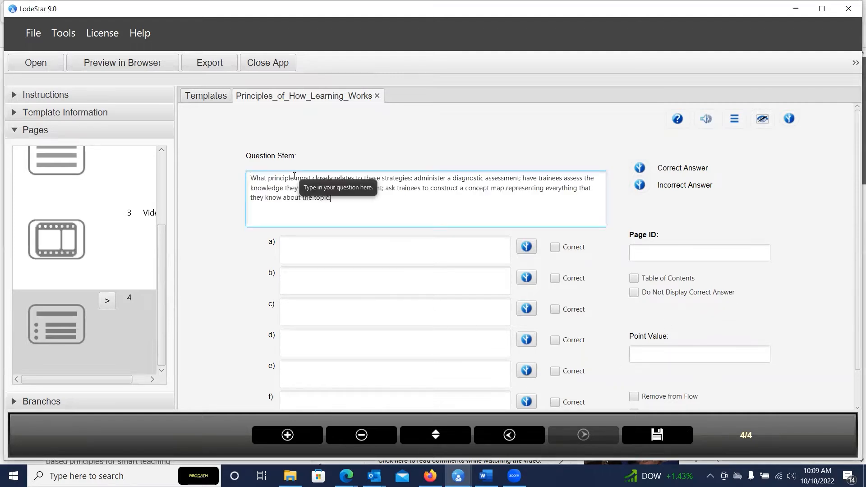
{"action": "left_click", "coordinate": [271, 189]}
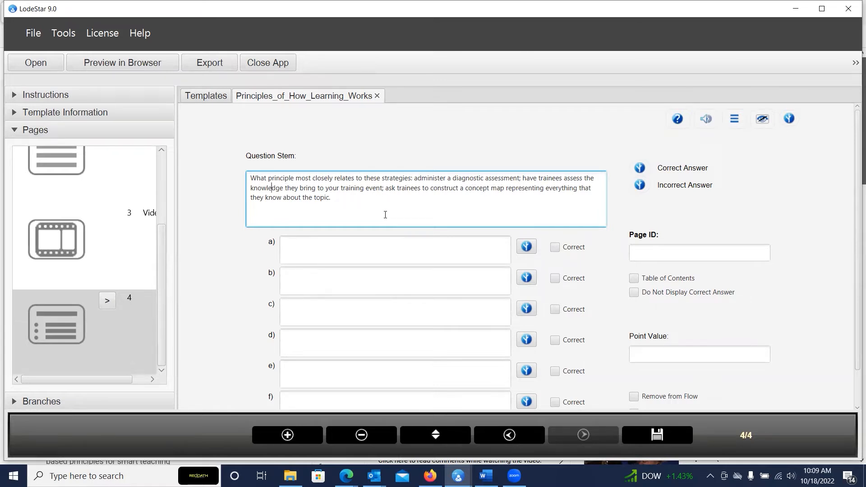
Step: Enter "Trainees ' prior knowledge can help or hinder learning." as answer a
{"action": "key", "text": "alt+Tab"}
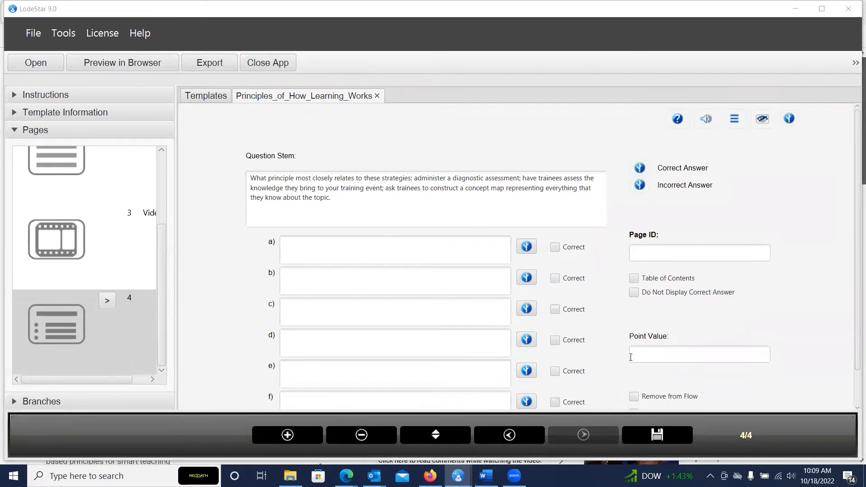
{"action": "left_click", "coordinate": [343, 252]}
{"action": "type", "text": "Trainees ' prior knowledge can help or hinder learning."}
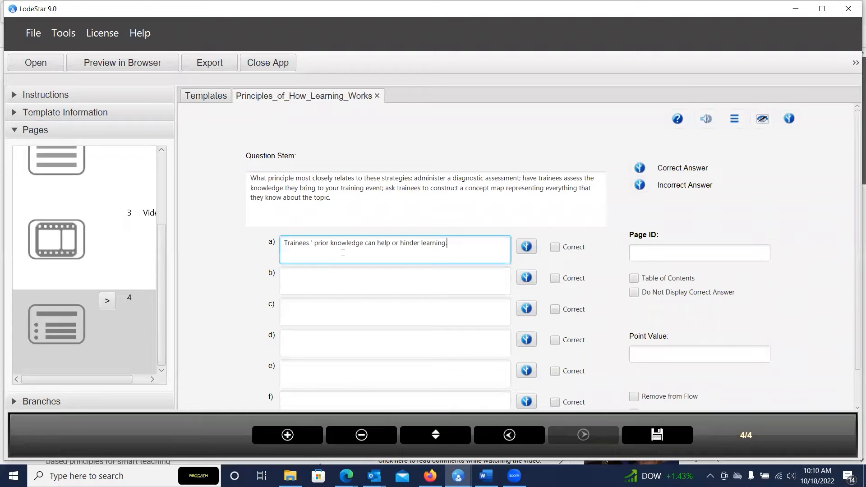
Step: Enter "How trainees organize knowledge influences how they learn and apply what they know." as answer b
{"action": "key", "text": "alt+Tab"}
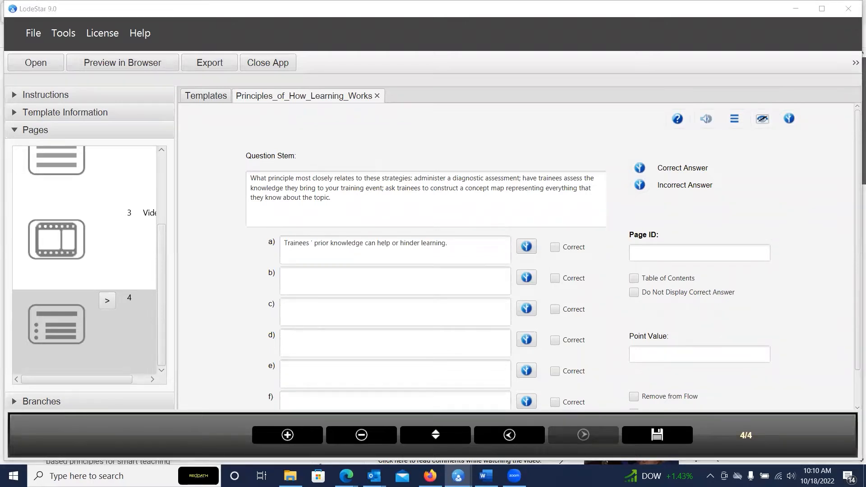
{"action": "left_click", "coordinate": [333, 278]}
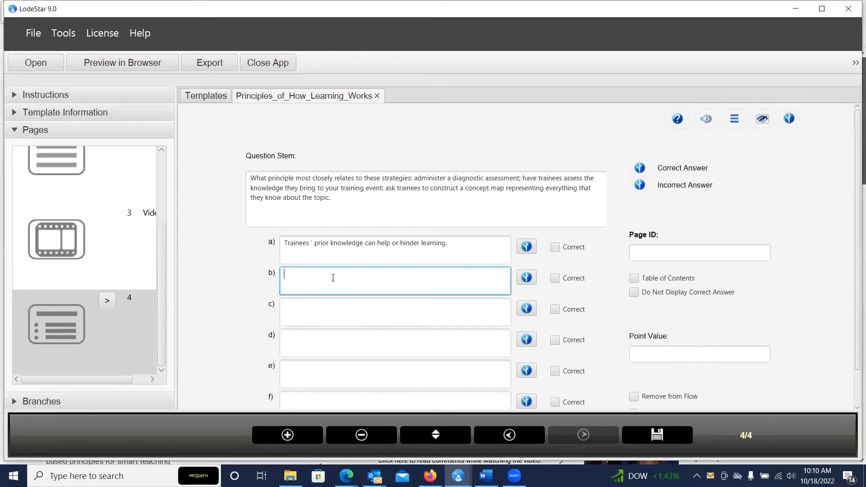
{"action": "type", "text": "How trainees organize knowledge influences how they learn and apply what they know."}
{"action": "left_click", "coordinate": [332, 248]}
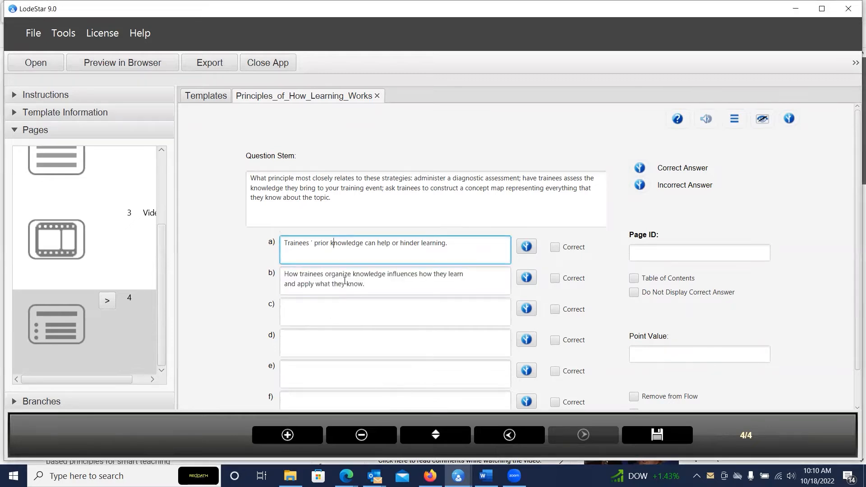
{"action": "left_click", "coordinate": [350, 273]}
Step: Enter "Trainees' motivation determines, directs, and sustains what they do to learn." as answer c
{"action": "key", "text": "alt+Tab"}
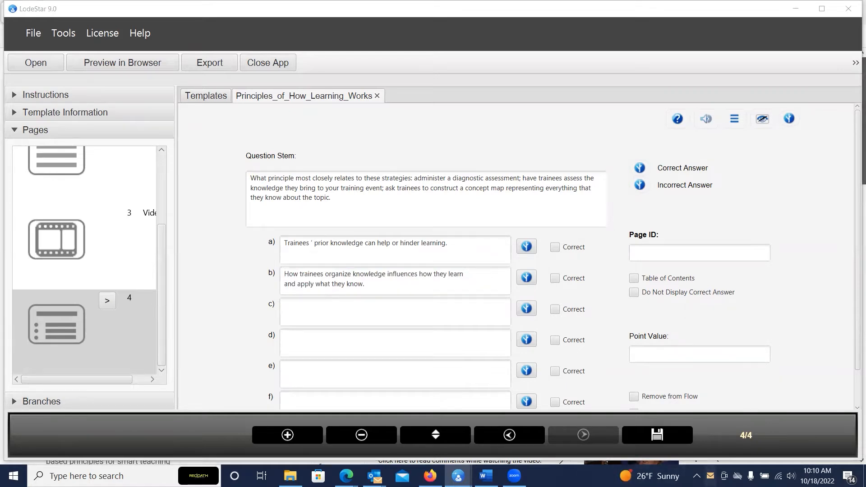
{"action": "left_click", "coordinate": [332, 311]}
{"action": "type", "text": "Trainees’ motivation determines, directs, and sustains what they do to learn."}
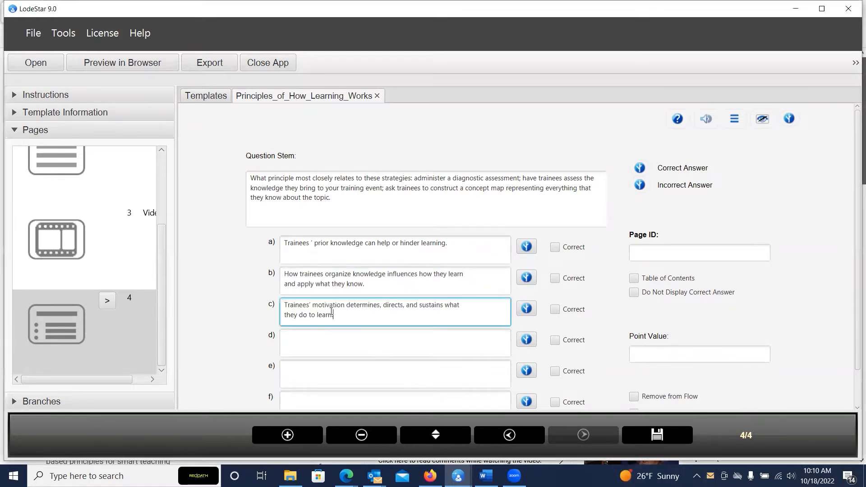
Step: Enter "To develop mastery, trainees must acquire component skills, practice integrating them, and know when to apply what they have learned." as answer d
{"action": "key", "text": "alt+Tab"}
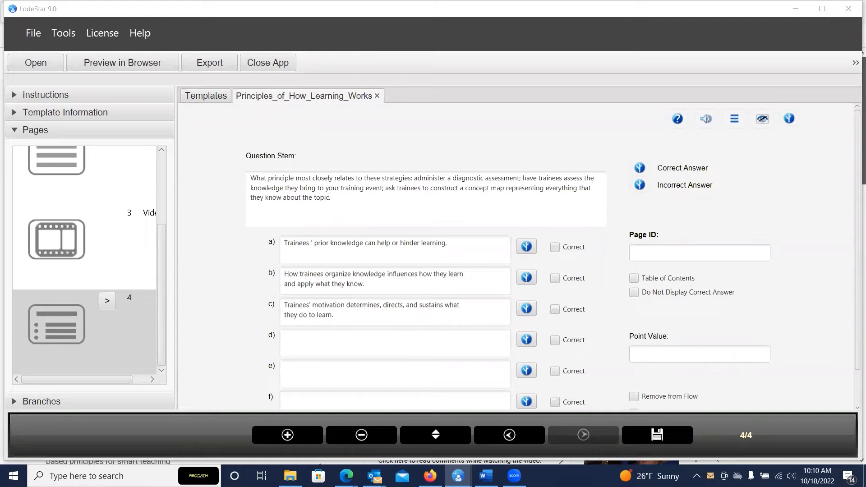
{"action": "left_click", "coordinate": [305, 341]}
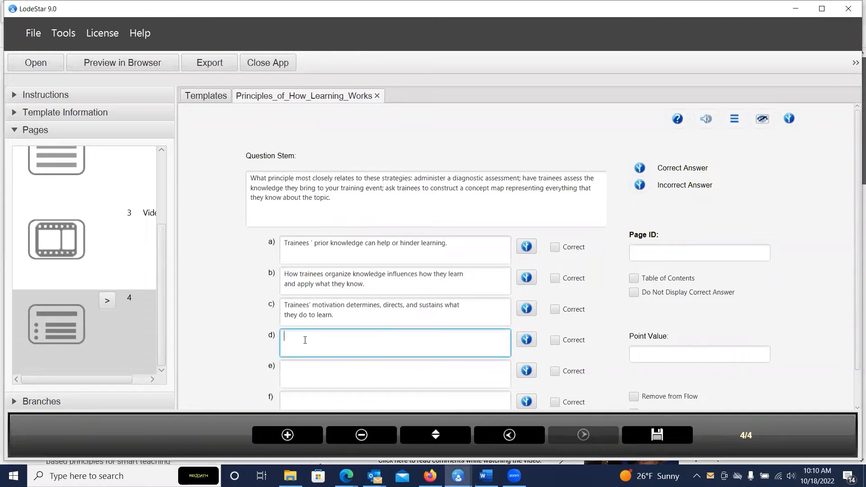
{"action": "type", "text": "To develop mastery, trainees must acquire component skills, practice integrating them, and know when to apply what they have learned"}
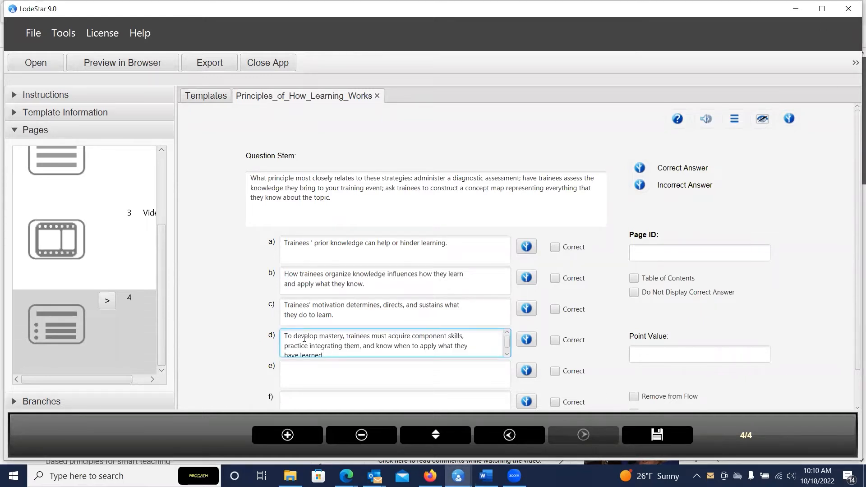
Step: Mark answer a, about trainees' prior knowledge, as the correct answer to the question
{"action": "scroll", "coordinate": [364, 260], "scroll_direction": "down", "scroll_amount": 1}
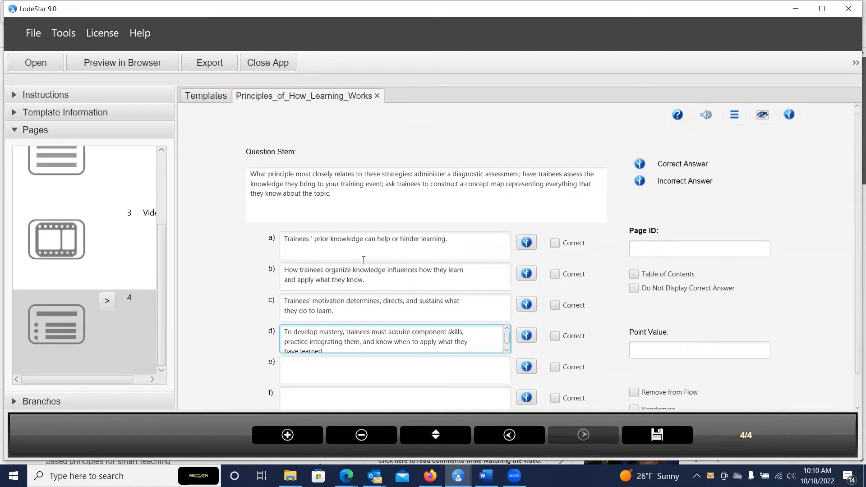
{"action": "left_click", "coordinate": [459, 177]}
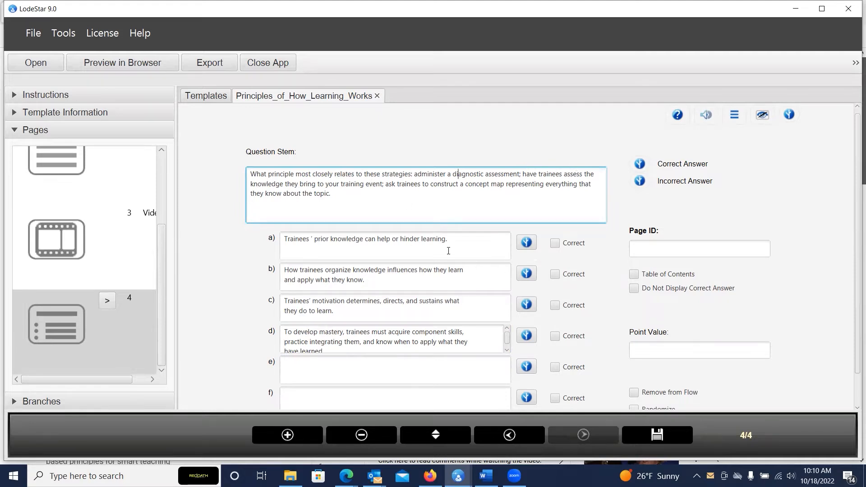
{"action": "left_click", "coordinate": [557, 245]}
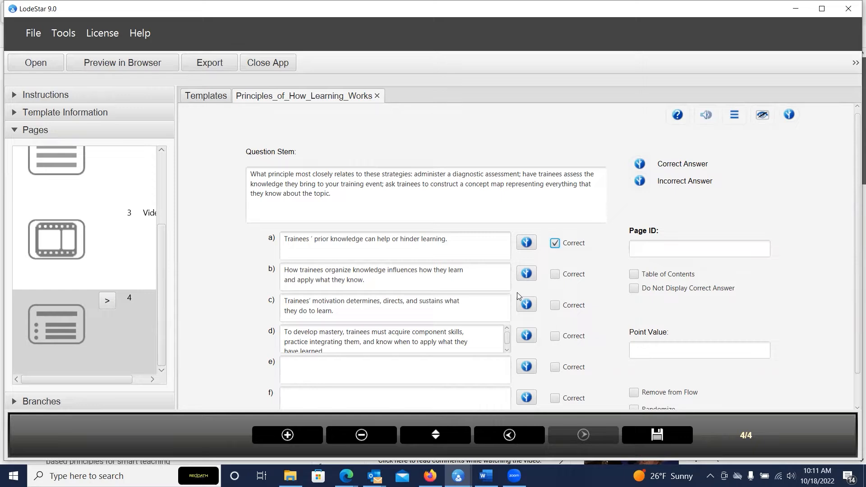
{"action": "scroll", "coordinate": [618, 246], "scroll_direction": "down", "scroll_amount": 1}
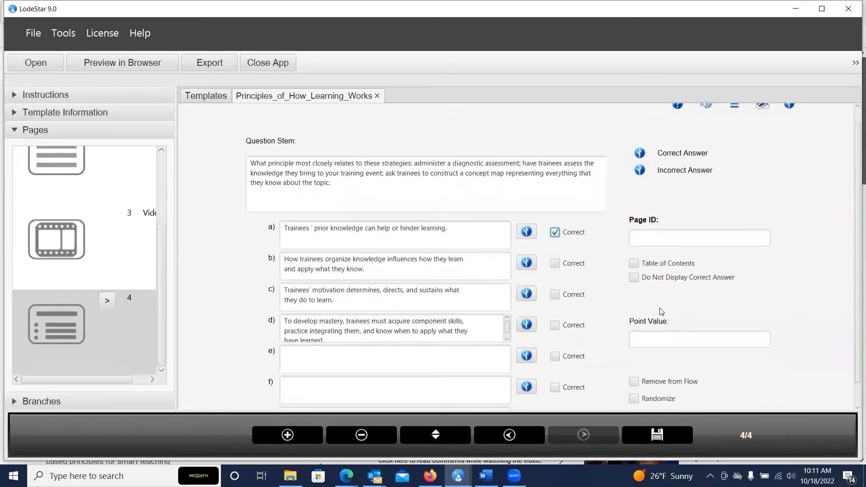
Step: Give the question page a point value of 2 and the page ID Q1
{"action": "left_click", "coordinate": [664, 341]}
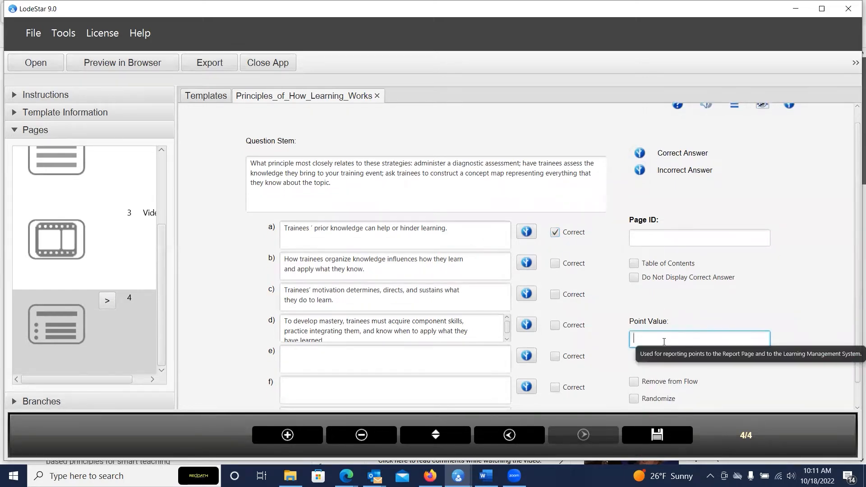
{"action": "type", "text": "2"}
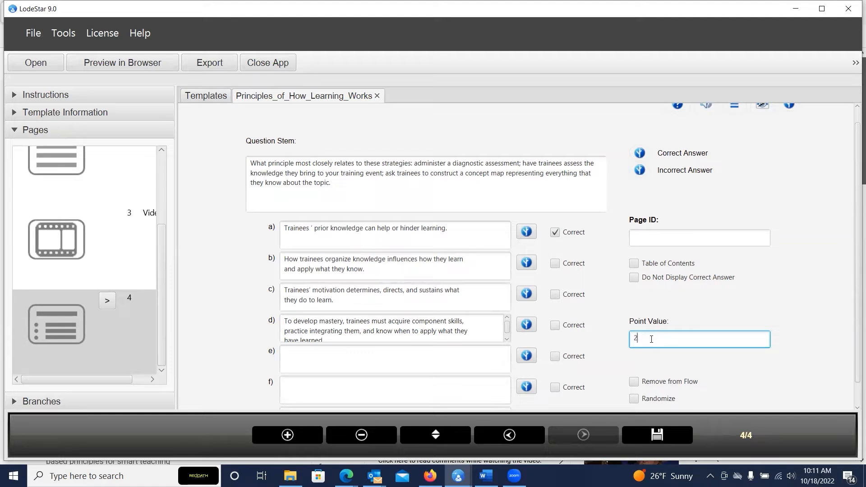
{"action": "left_click", "coordinate": [661, 239]}
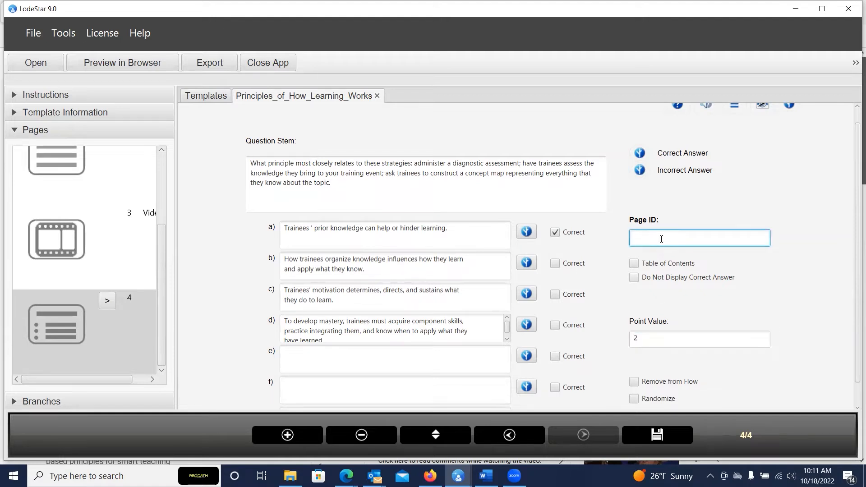
{"action": "type", "text": "Q1"}
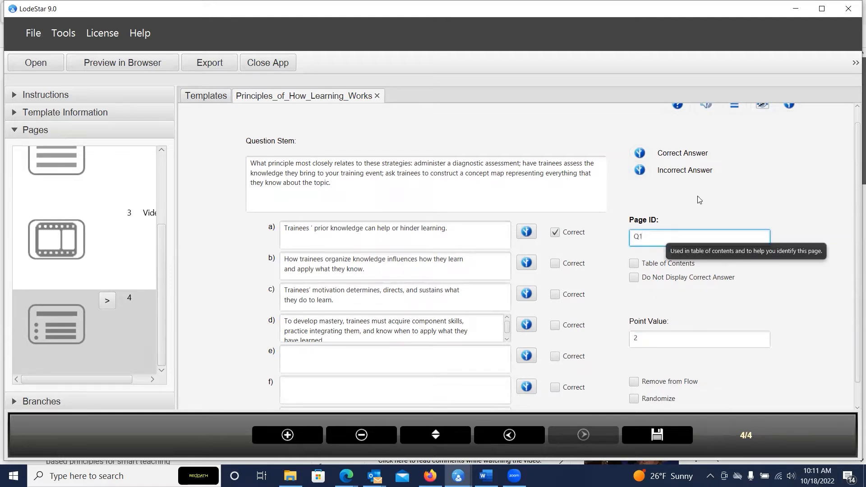
Step: Turn on feedback for answer a with the text "Correct." and save its branching options
{"action": "scroll", "coordinate": [698, 189], "scroll_direction": "up", "scroll_amount": 1}
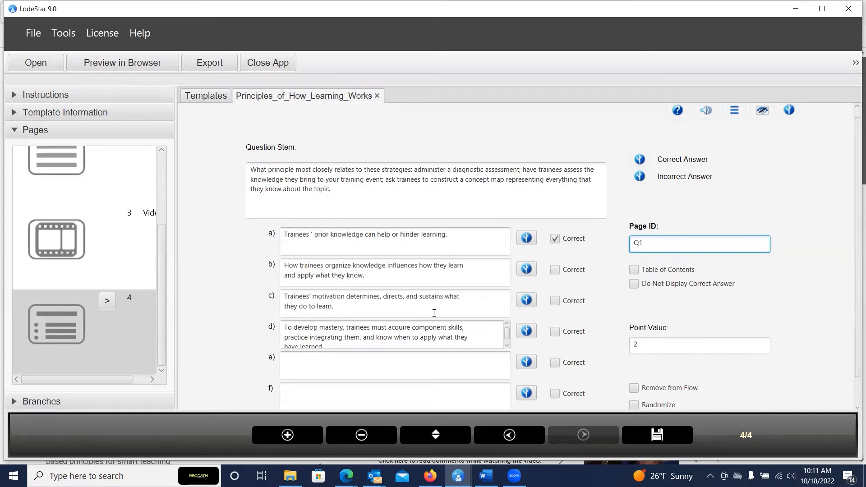
{"action": "scroll", "coordinate": [625, 284], "scroll_direction": "up", "scroll_amount": 1}
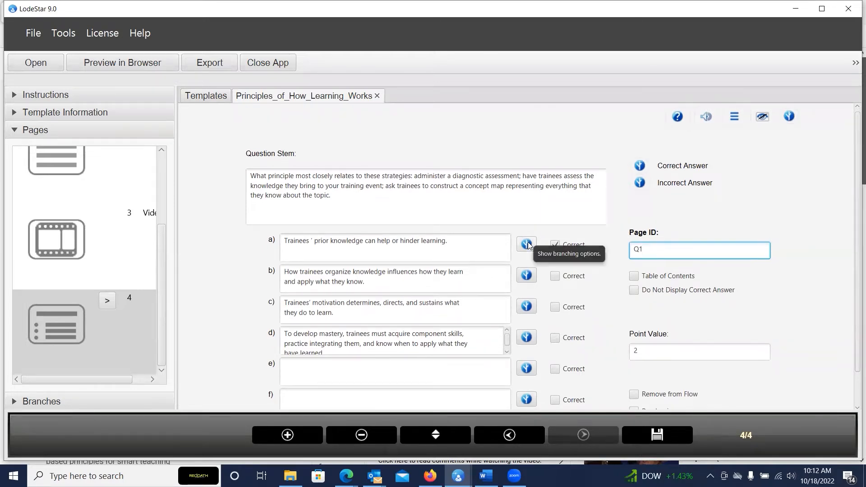
{"action": "left_click", "coordinate": [528, 242]}
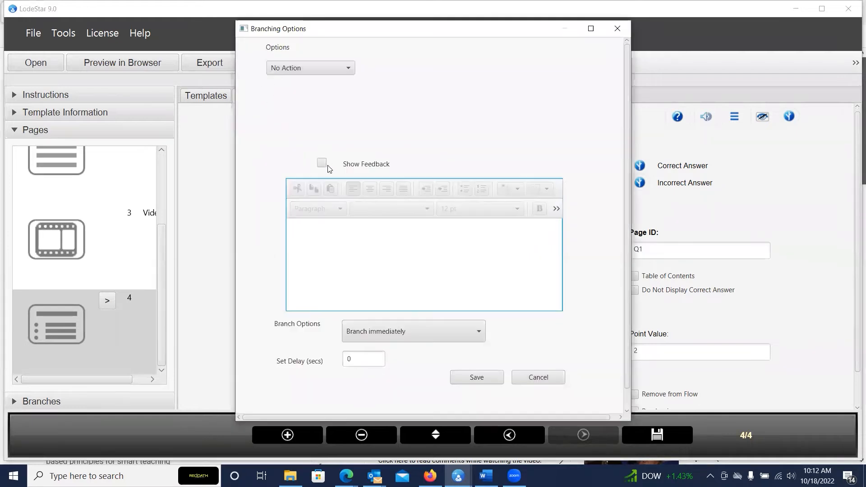
{"action": "left_click", "coordinate": [322, 163]}
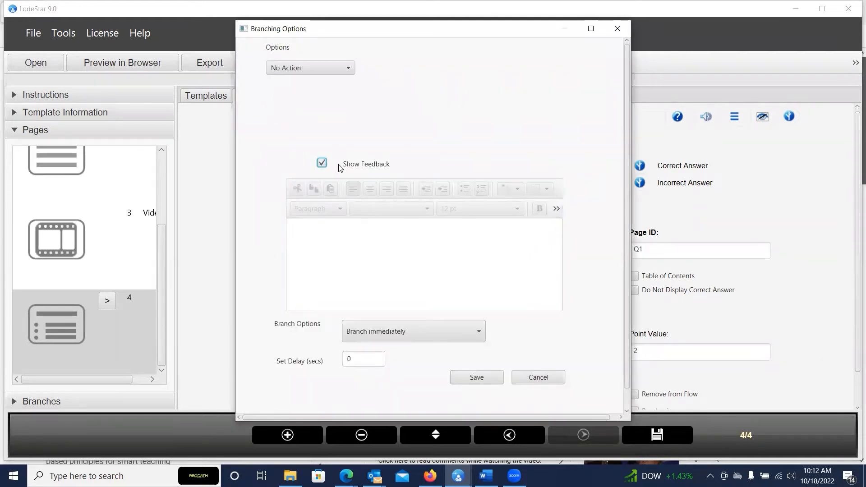
{"action": "left_click", "coordinate": [336, 220]}
{"action": "type", "text": "Cor"}
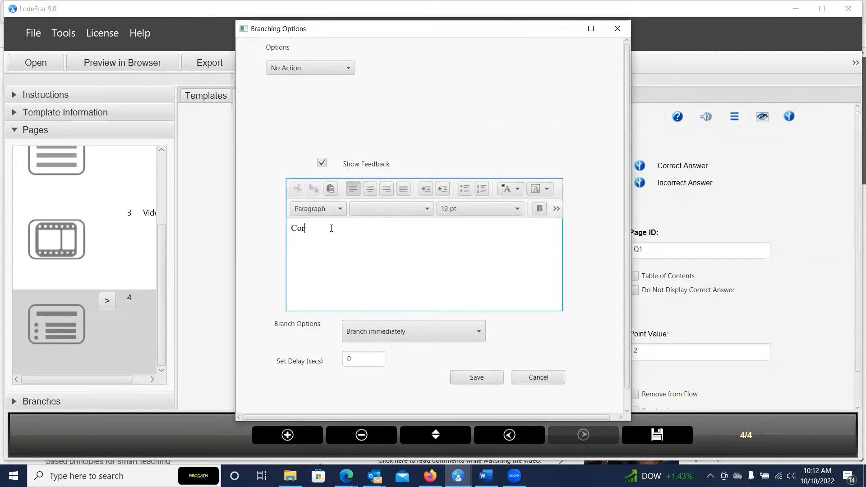
{"action": "type", "text": "rect."}
{"action": "left_click", "coordinate": [477, 377]}
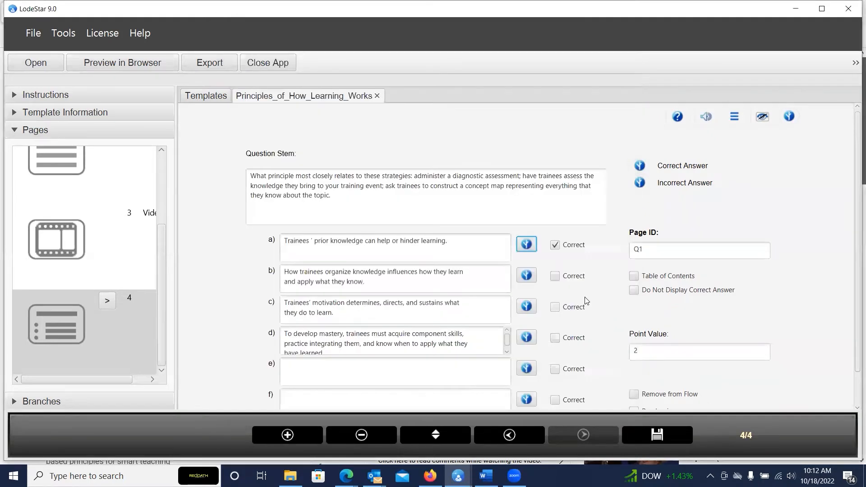
Step: Turn on feedback for answer b in its branching options and start the feedback text with "Incorrect."
{"action": "left_click", "coordinate": [531, 279]}
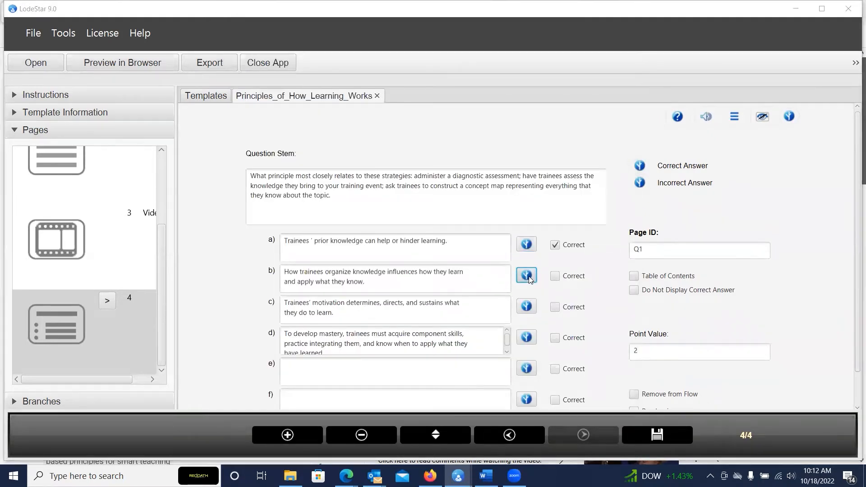
{"action": "left_click", "coordinate": [325, 163]}
{"action": "left_click", "coordinate": [333, 226]}
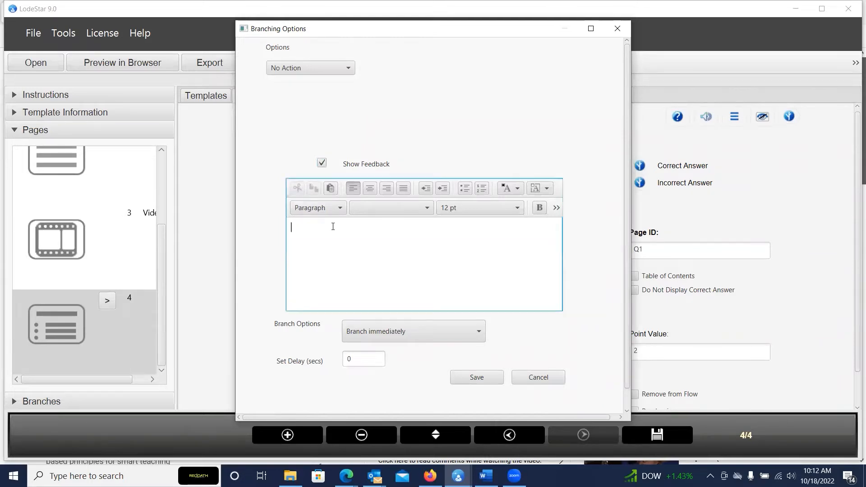
{"action": "type", "text": "Look"}
{"action": "key", "text": "BackSpace"}
{"action": "key", "text": "BackSpace"}
{"action": "key", "text": "BackSpace"}
{"action": "key", "text": "BackSpace"}
{"action": "type", "text": "Incorrect."}
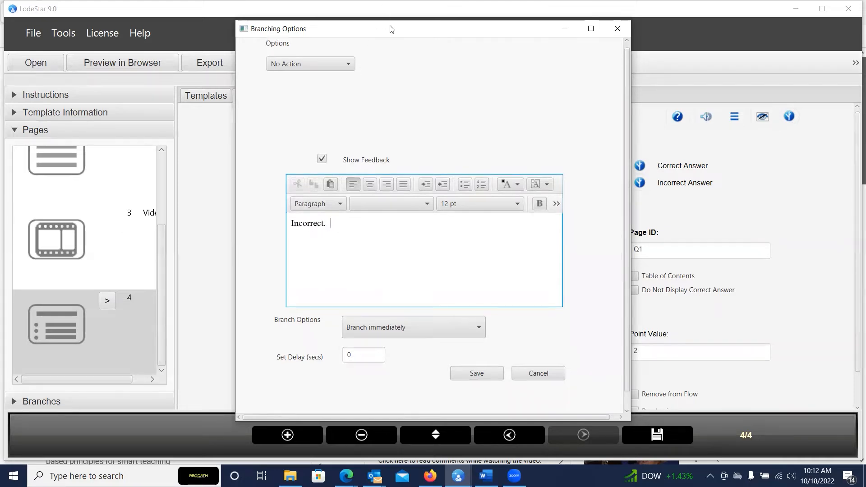
Step: Extend answer b's feedback with "Organization is experienced by learners during the training event and not prior." and save the branching options
{"action": "left_click_drag", "start_coordinate": [399, 35], "coordinate": [483, 81]}
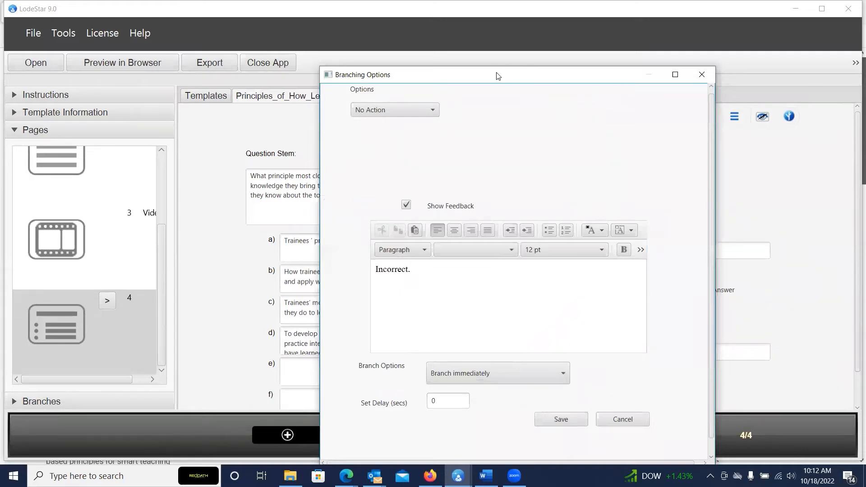
{"action": "left_click", "coordinate": [444, 268]}
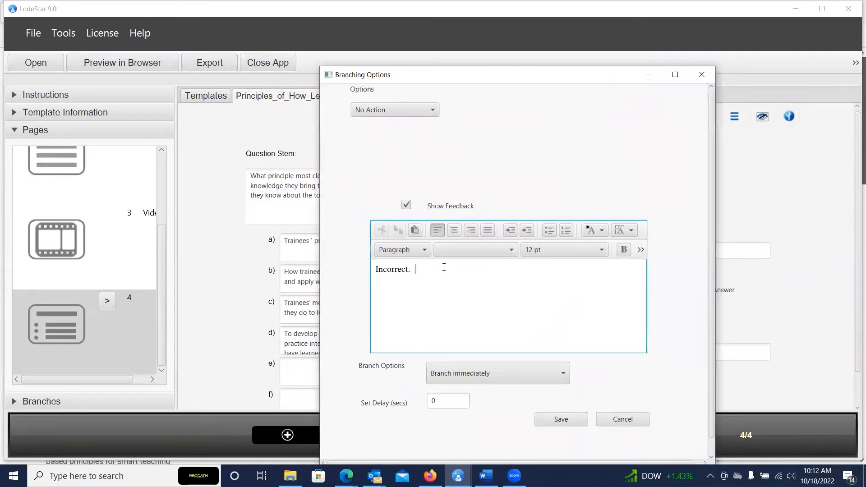
{"action": "type", "text": "Organization is experienced b"}
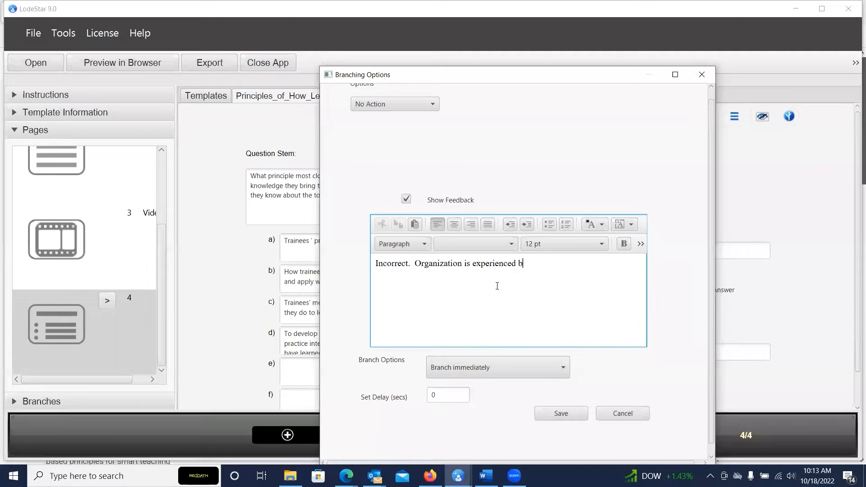
{"action": "type", "text": "y learner"}
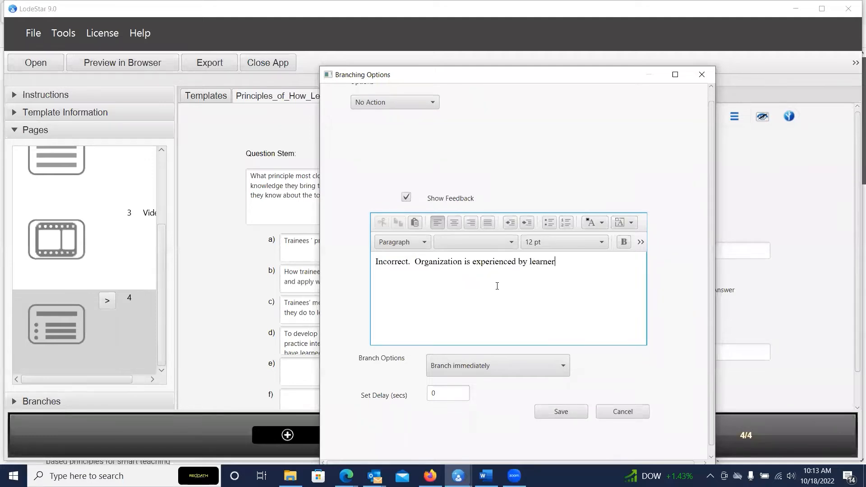
{"action": "type", "text": "s during the "}
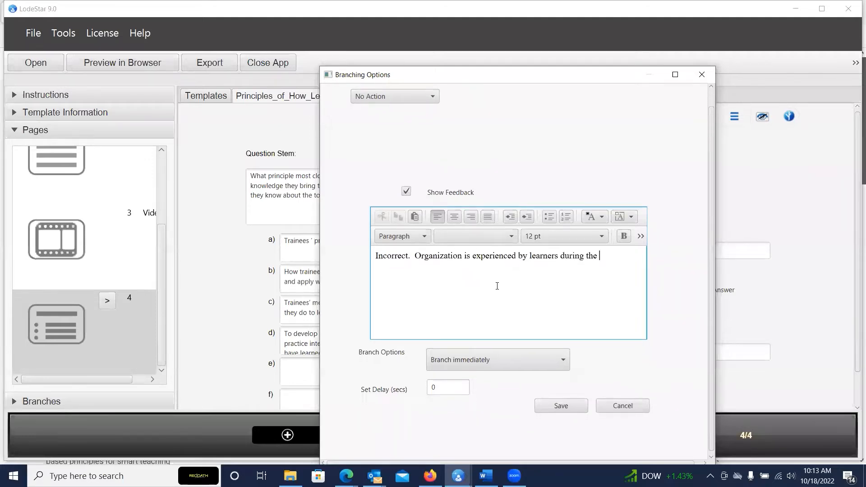
{"action": "type", "text": "training event."}
{"action": "key", "text": "BackSpace"}
{"action": "type", "text": "and not"}
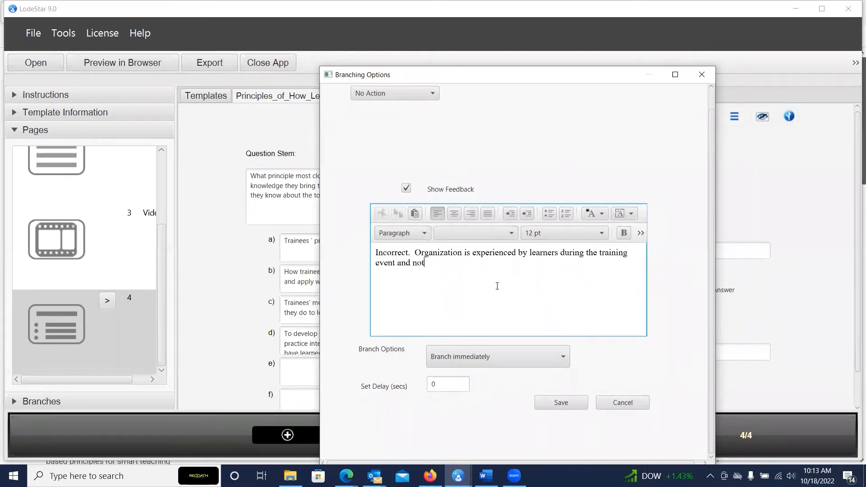
{"action": "type", "text": " prior."}
{"action": "left_click", "coordinate": [435, 253]}
{"action": "left_click", "coordinate": [418, 252]}
{"action": "left_click", "coordinate": [432, 253]}
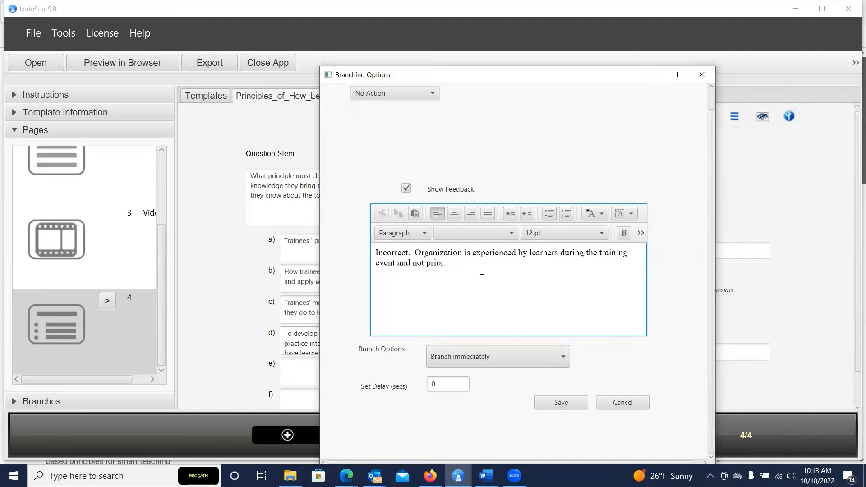
{"action": "left_click", "coordinate": [546, 403]}
{"action": "left_click", "coordinate": [334, 302]}
{"action": "left_click", "coordinate": [367, 334]}
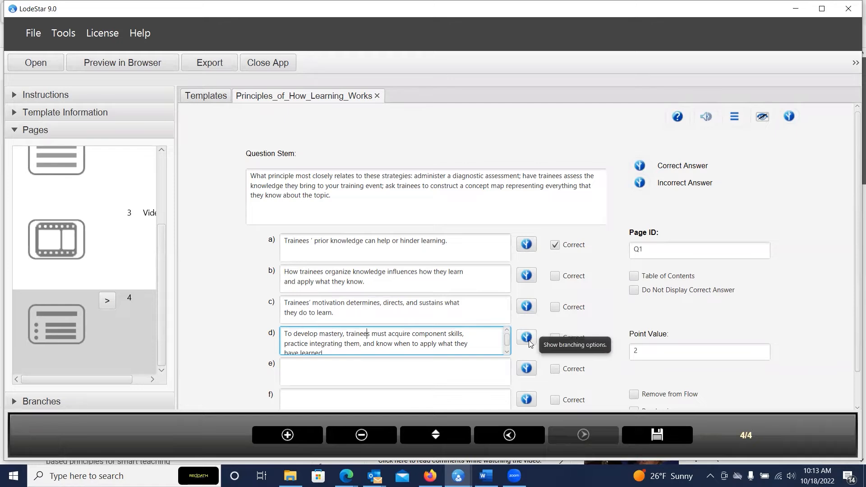
{"action": "left_click", "coordinate": [392, 196]}
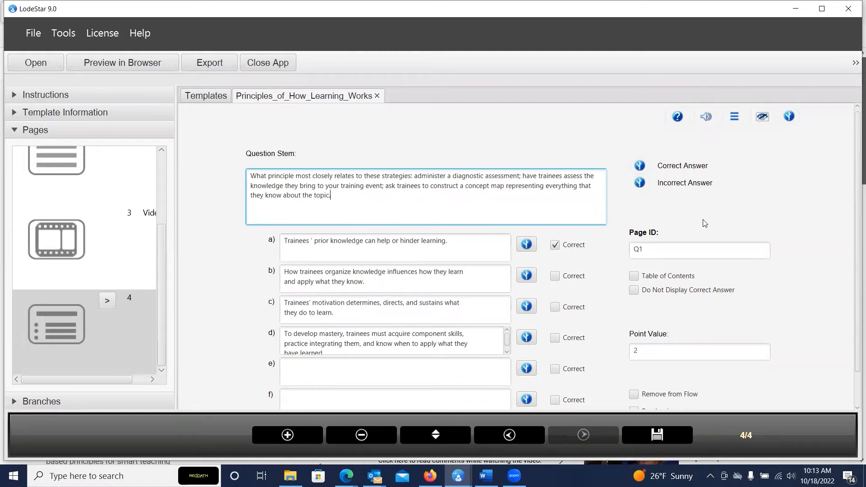
{"action": "scroll", "coordinate": [705, 224], "scroll_direction": "up", "scroll_amount": 1}
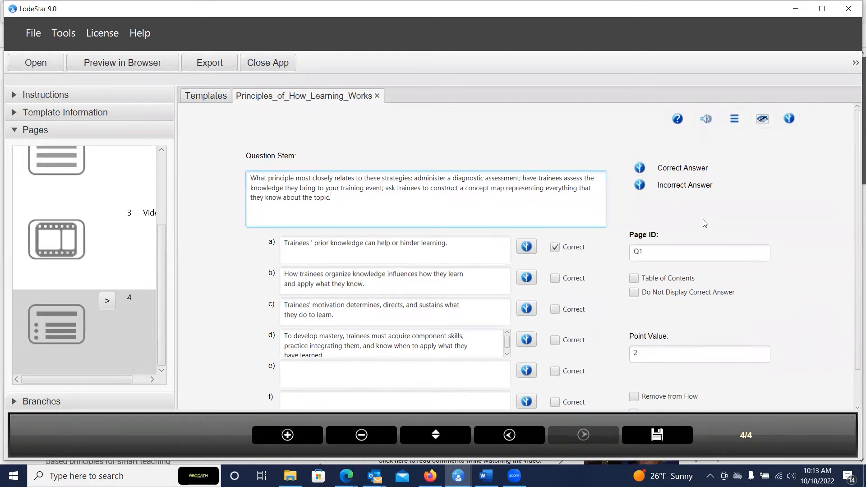
{"action": "scroll", "coordinate": [705, 223], "scroll_direction": "down", "scroll_amount": 1}
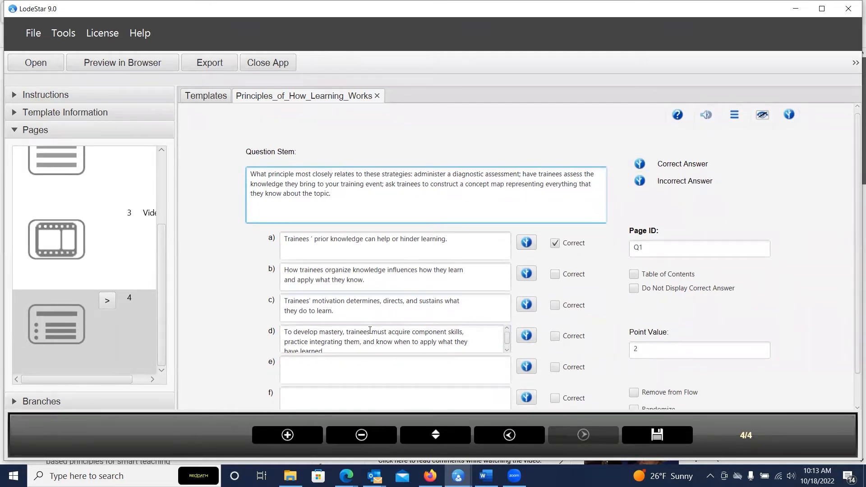
{"action": "left_click", "coordinate": [292, 433]}
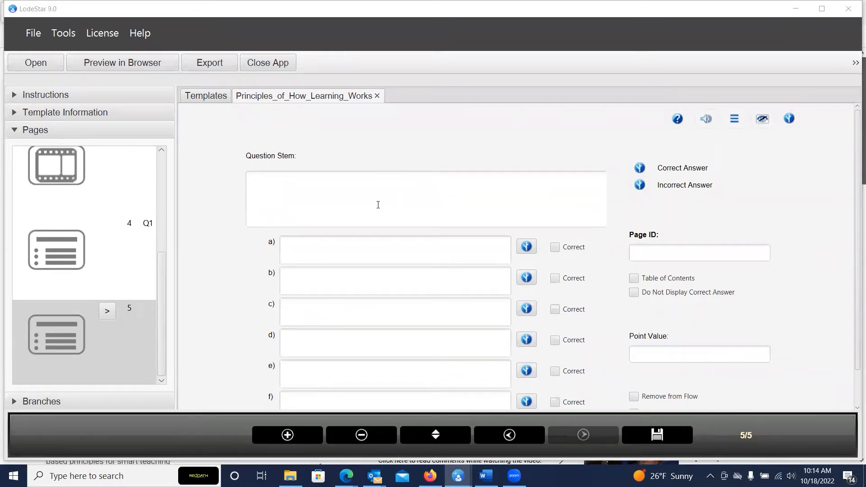
{"action": "left_click", "coordinate": [506, 438]}
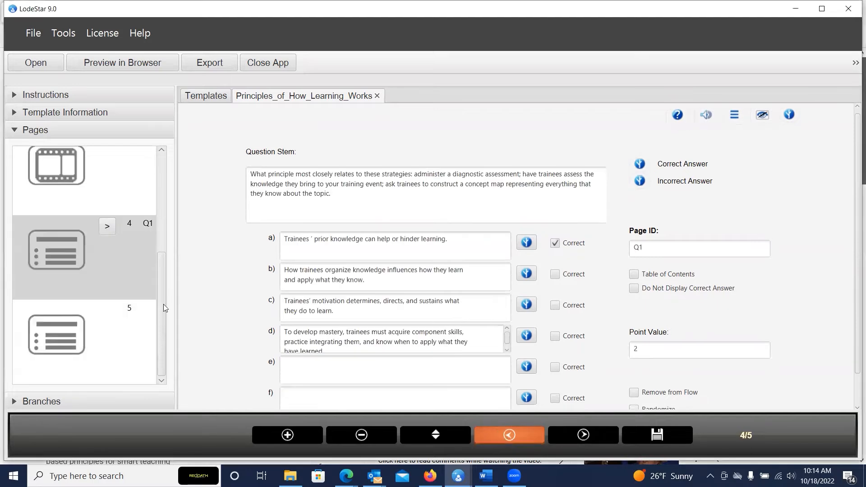
{"action": "left_click", "coordinate": [77, 334]}
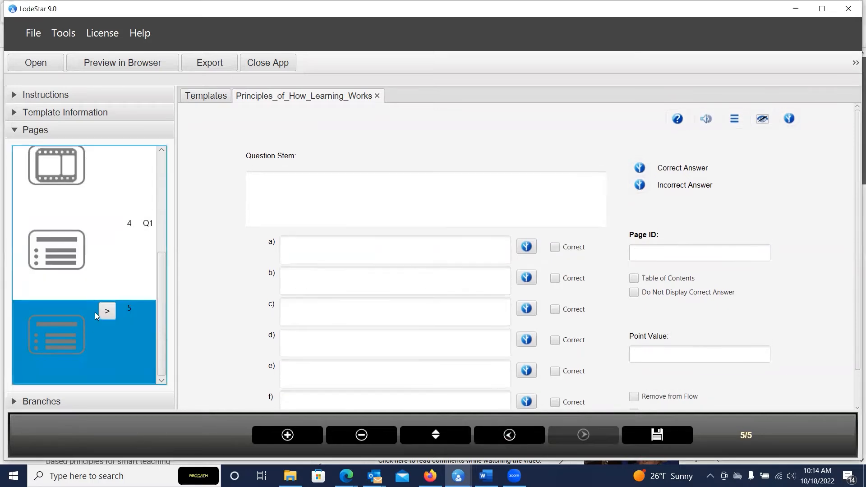
{"action": "left_click", "coordinate": [356, 436]}
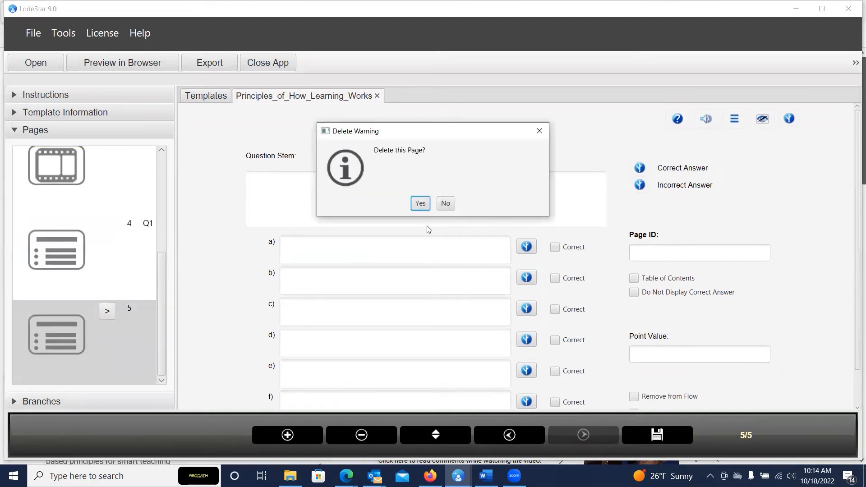
{"action": "left_click", "coordinate": [420, 203]}
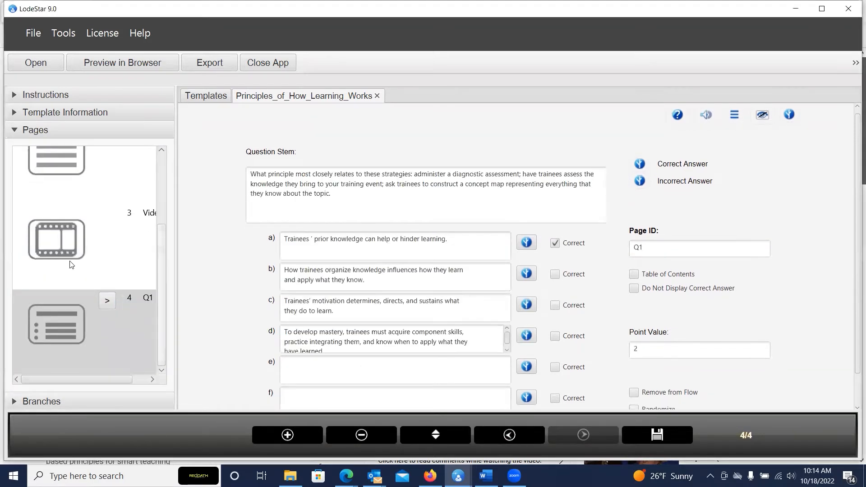
Step: Duplicate page Q1 and replace the copy's stem with the <b>-tagged question about connecting to trainees' interests, authentic real-world tasks and an appropriate level of challenge
{"action": "right_click", "coordinate": [61, 321]}
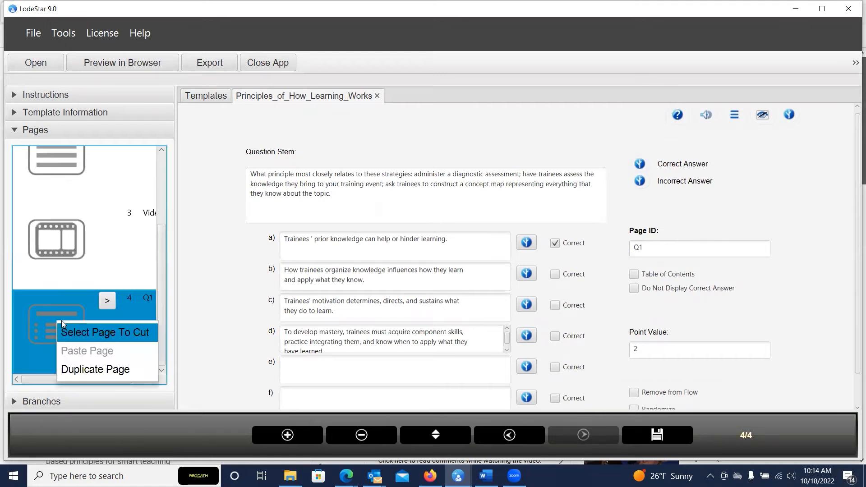
{"action": "left_click", "coordinate": [73, 373]}
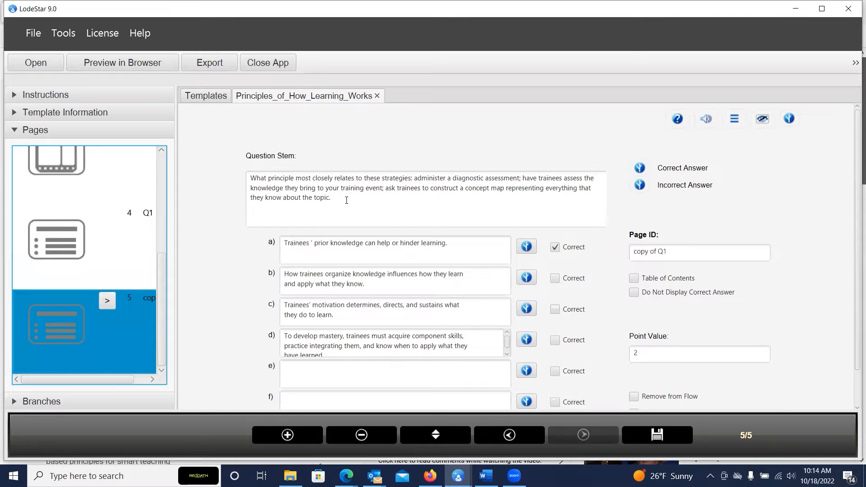
{"action": "left_click_drag", "start_coordinate": [347, 199], "coordinate": [247, 173]}
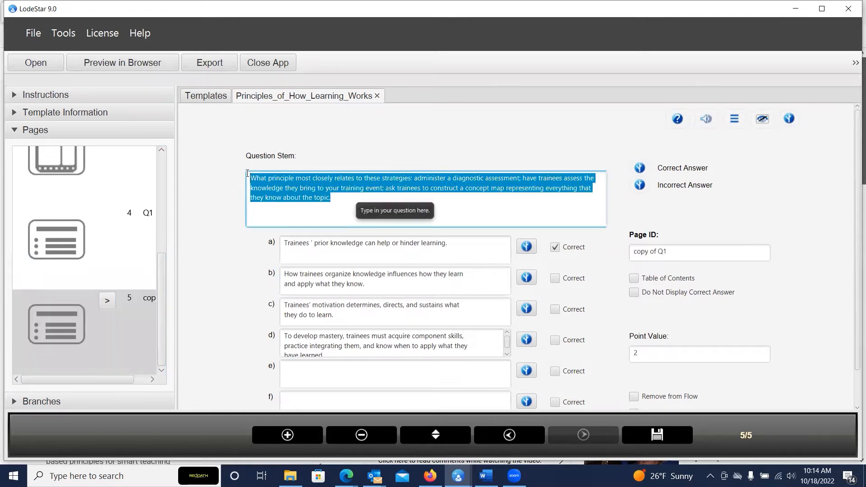
{"action": "type", "text": "<b>What principle most closely relates to these strategies: connect the material to trainees’ interests; provide authentic, real - world tasks; identify an appropriate level of challenge.</b>"}
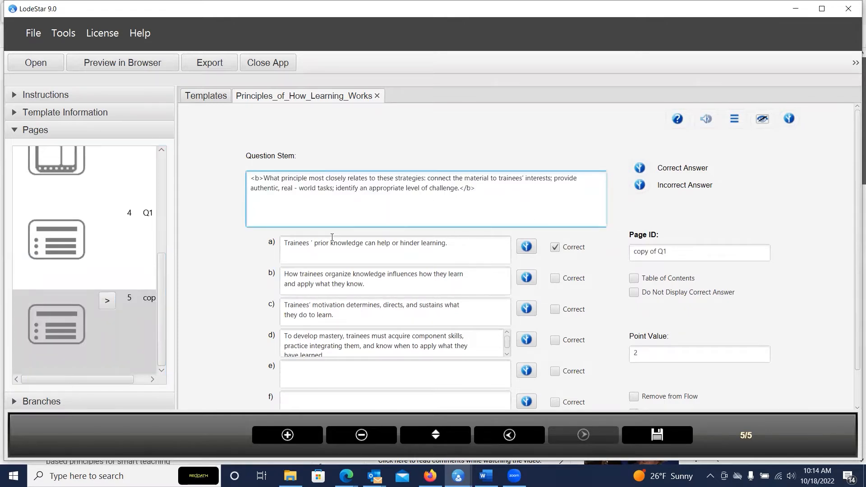
Step: Unmark answer a as correct on the copied question page and turn on Randomize for both that page and Q1
{"action": "left_click", "coordinate": [556, 246]}
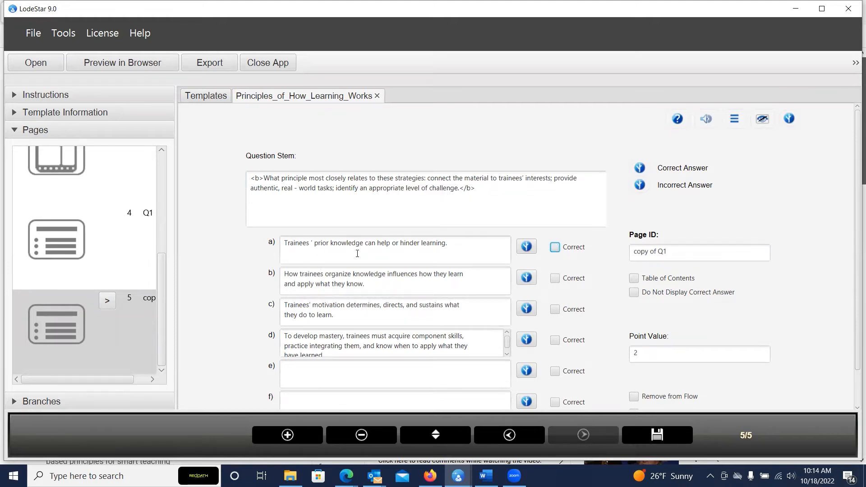
{"action": "scroll", "coordinate": [680, 349], "scroll_direction": "down", "scroll_amount": 1}
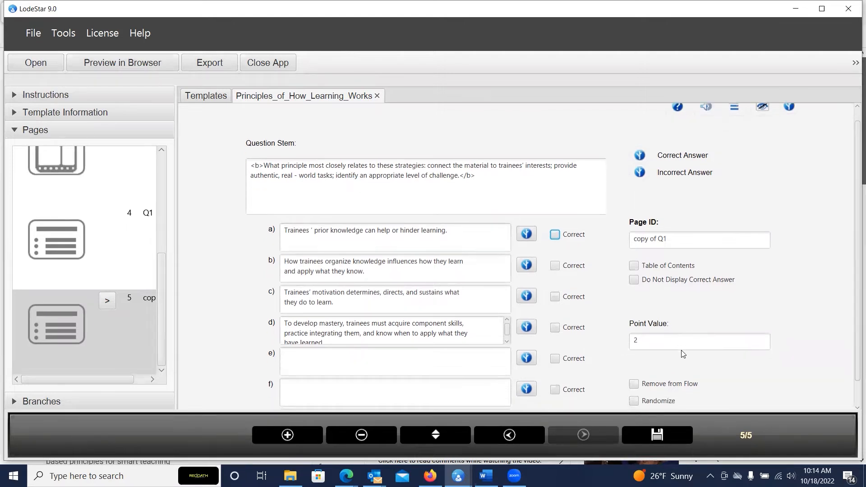
{"action": "left_click", "coordinate": [634, 395]}
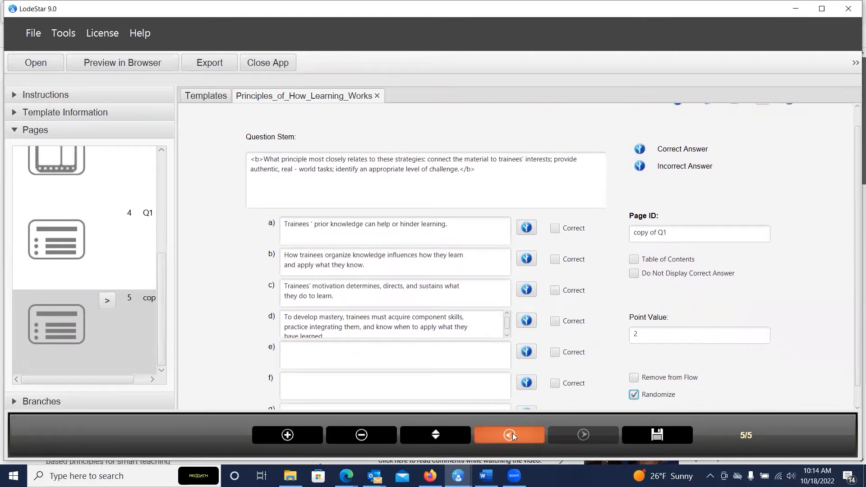
{"action": "left_click", "coordinate": [513, 435]}
{"action": "scroll", "coordinate": [670, 369], "scroll_direction": "down", "scroll_amount": 1}
{"action": "left_click", "coordinate": [634, 402]}
{"action": "left_click", "coordinate": [576, 434]}
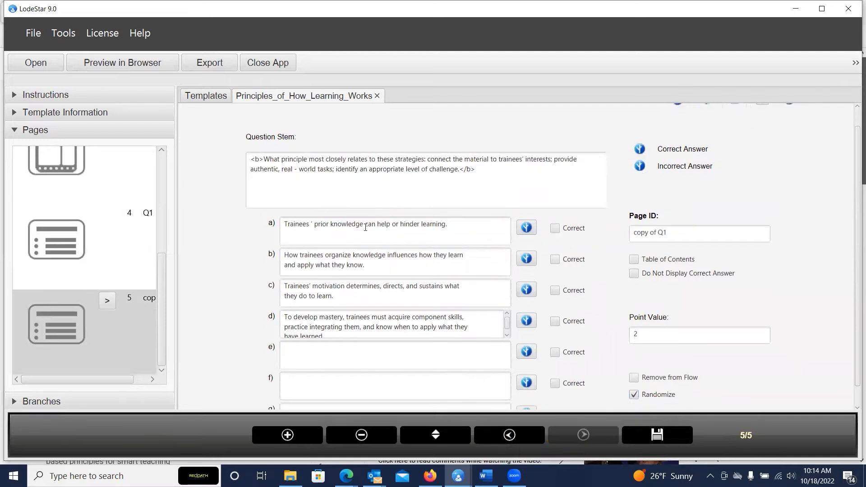
{"action": "double_click", "coordinate": [468, 170]}
{"action": "left_click", "coordinate": [479, 179]}
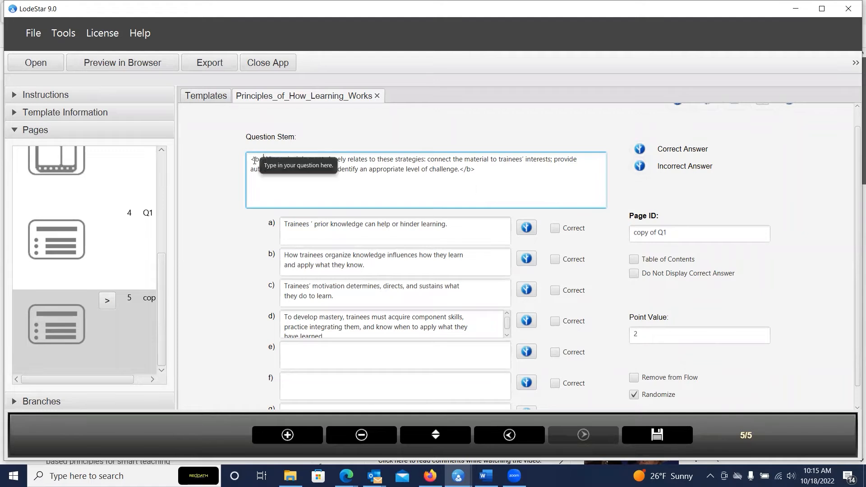
{"action": "left_click", "coordinate": [459, 171]}
{"action": "type", "text": "."}
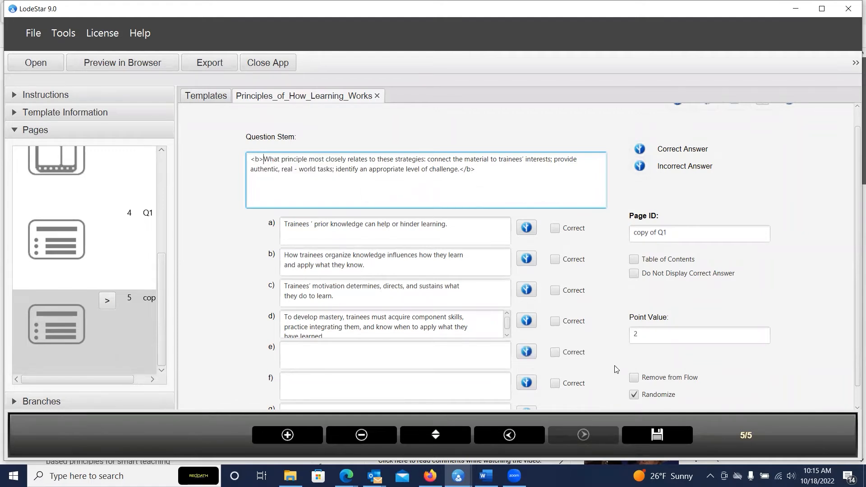
Step: Preview the activity in the browser, advance to the page with the How Learning Works video and start playing it
{"action": "left_click", "coordinate": [139, 67]}
{"action": "left_click", "coordinate": [431, 203]}
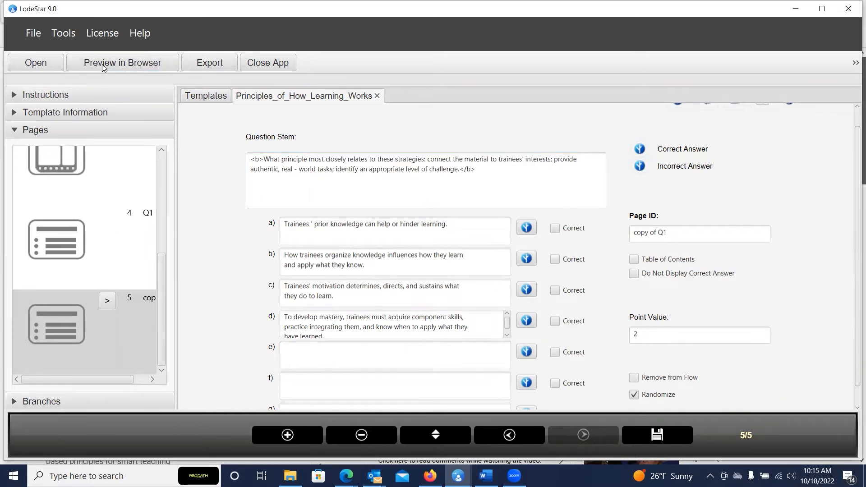
{"action": "left_click", "coordinate": [138, 62]}
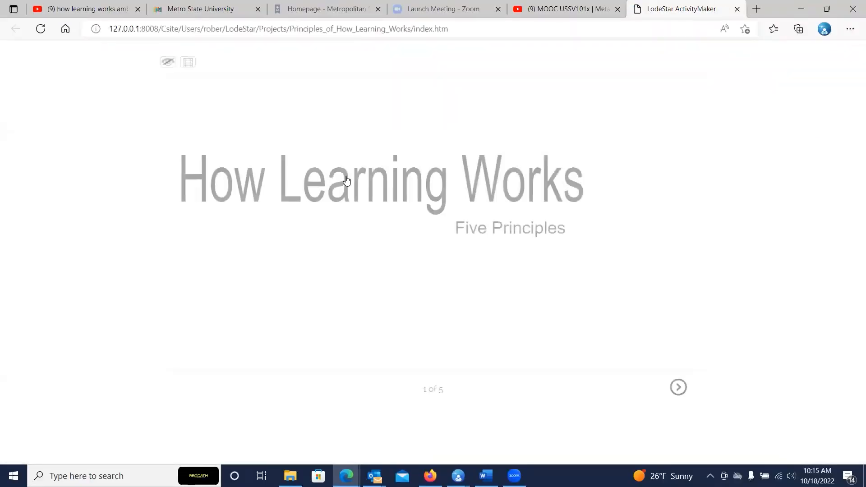
{"action": "left_click", "coordinate": [678, 387]}
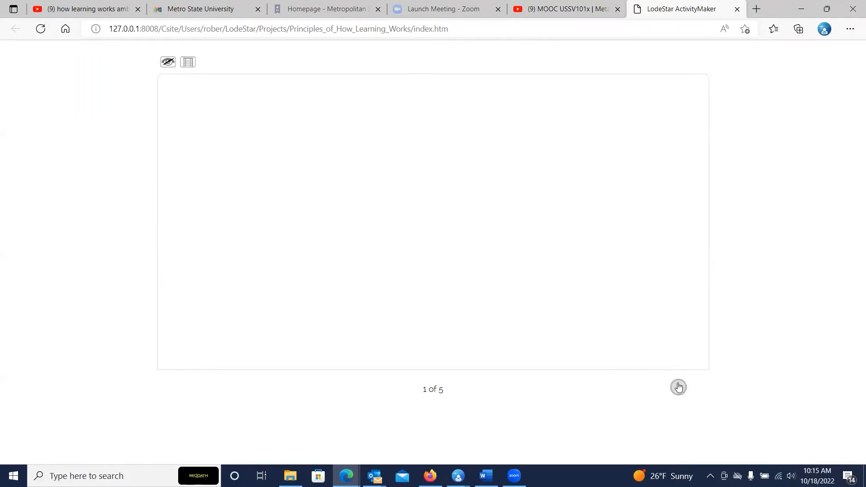
{"action": "left_click", "coordinate": [679, 387]}
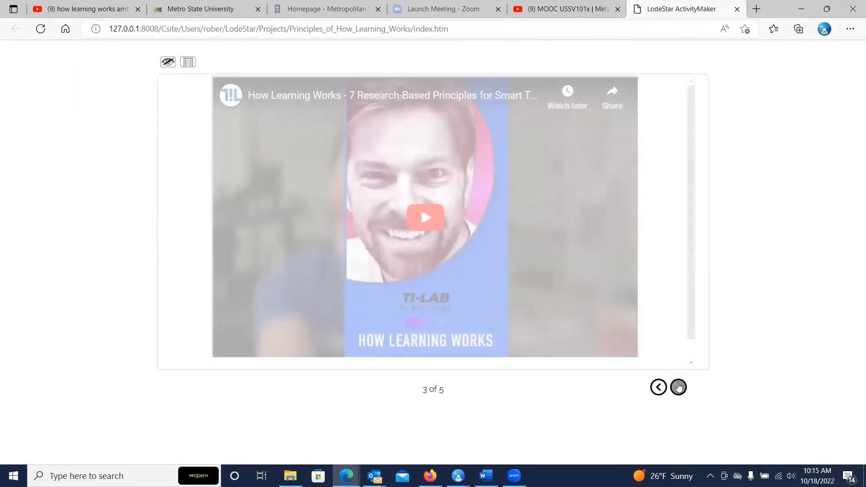
{"action": "left_click", "coordinate": [435, 219]}
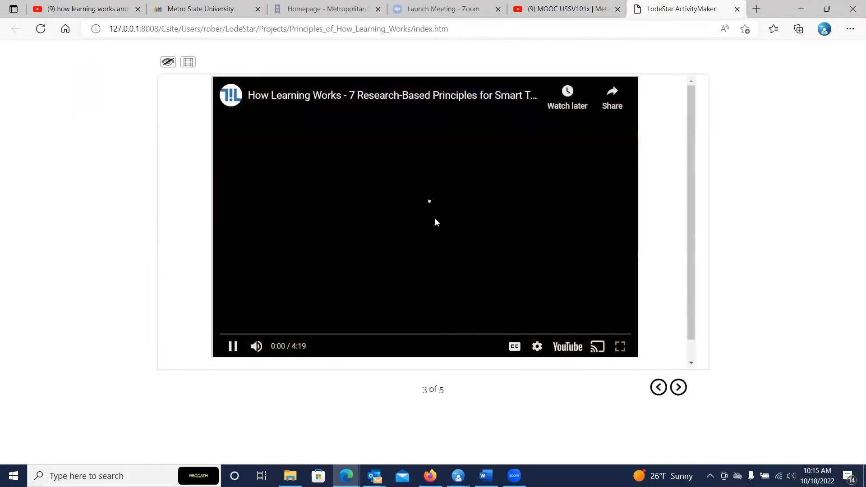
Step: In the preview, answer the diagnostic-assessment question with "Trainees' prior knowledge can help or hinder learning.", submit it and dismiss the feedback
{"action": "left_click", "coordinate": [676, 388]}
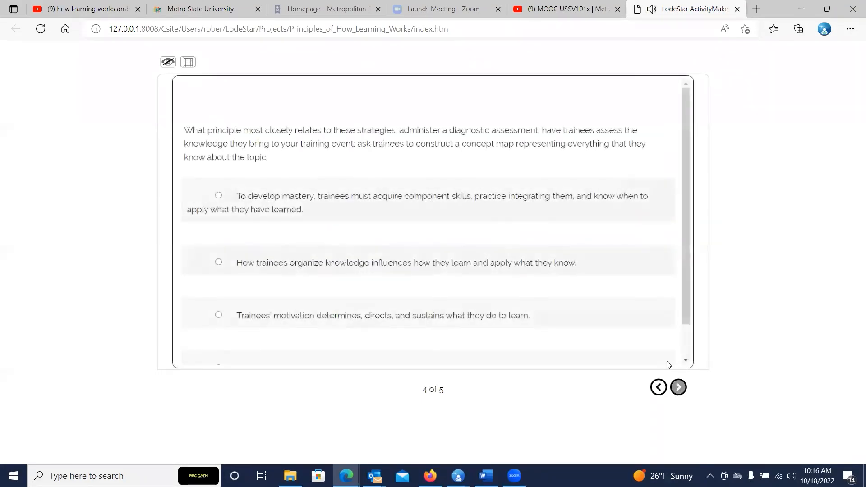
{"action": "scroll", "coordinate": [424, 148], "scroll_direction": "down", "scroll_amount": 1}
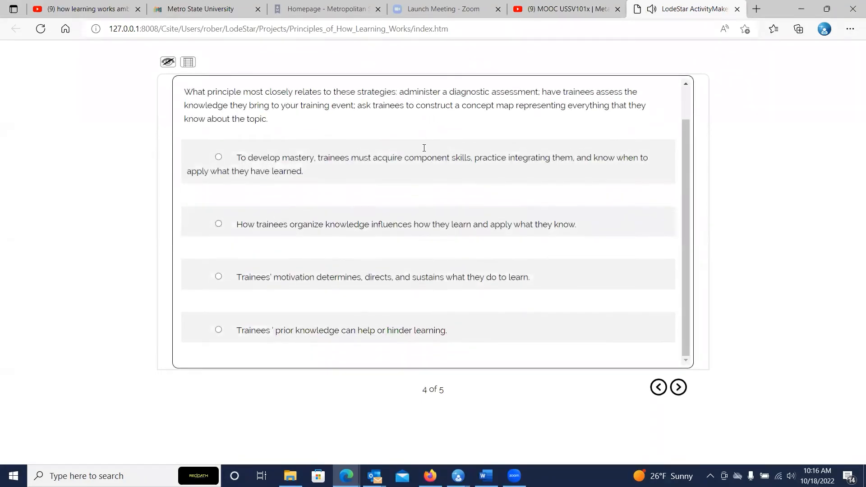
{"action": "scroll", "coordinate": [425, 149], "scroll_direction": "up", "scroll_amount": 1}
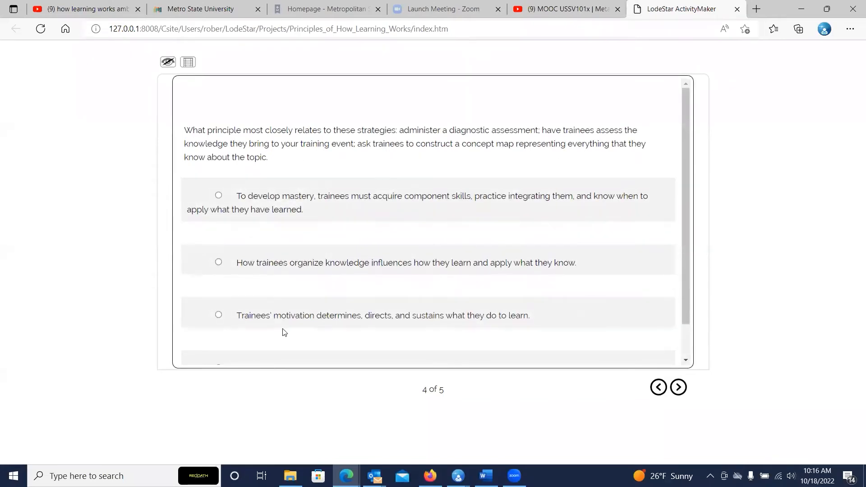
{"action": "scroll", "coordinate": [284, 333], "scroll_direction": "down", "scroll_amount": 1}
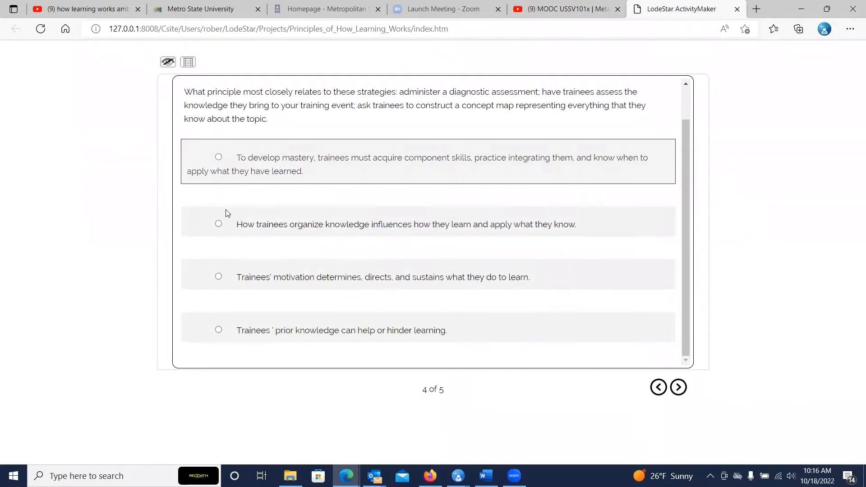
{"action": "left_click", "coordinate": [218, 332]}
{"action": "left_click", "coordinate": [668, 390]}
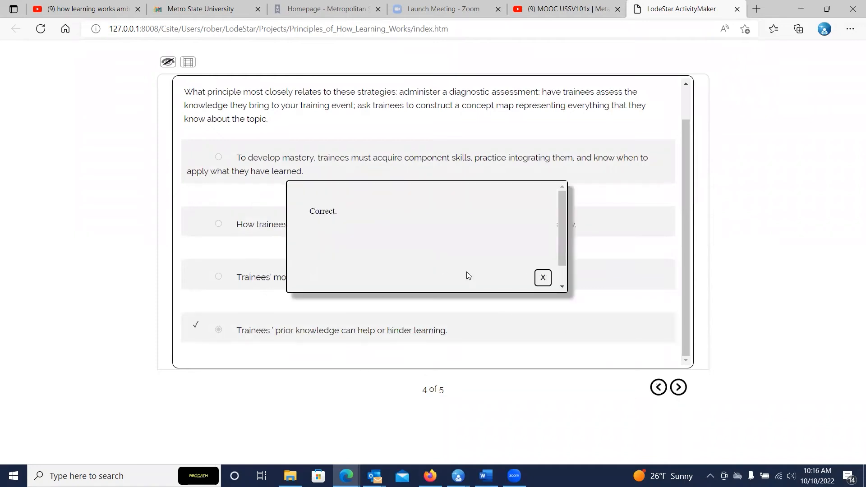
{"action": "left_click", "coordinate": [543, 278]}
Step: Advance to the last question in the preview and look over its bold stem and answer choices
{"action": "left_click", "coordinate": [678, 387]}
{"action": "scroll", "coordinate": [339, 167], "scroll_direction": "down", "scroll_amount": 1}
{"action": "scroll", "coordinate": [339, 167], "scroll_direction": "up", "scroll_amount": 1}
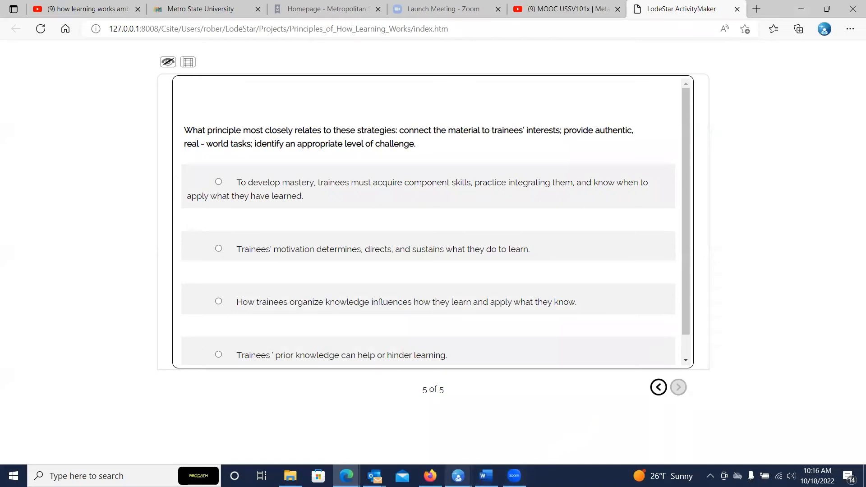
Step: Switch back to LodeStar and mark answer c, about trainees' motivation, as correct on the copied question page
{"action": "left_click", "coordinate": [458, 476]}
{"action": "left_click", "coordinate": [498, 402]}
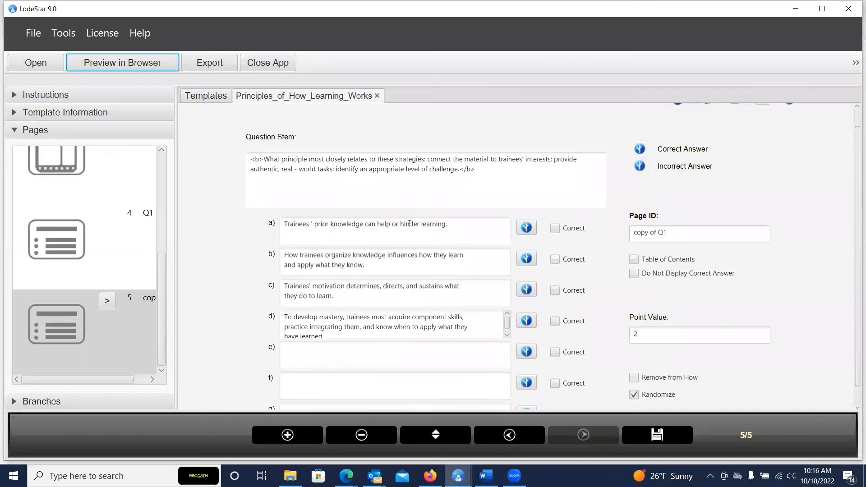
{"action": "scroll", "coordinate": [429, 194], "scroll_direction": "down", "scroll_amount": 1}
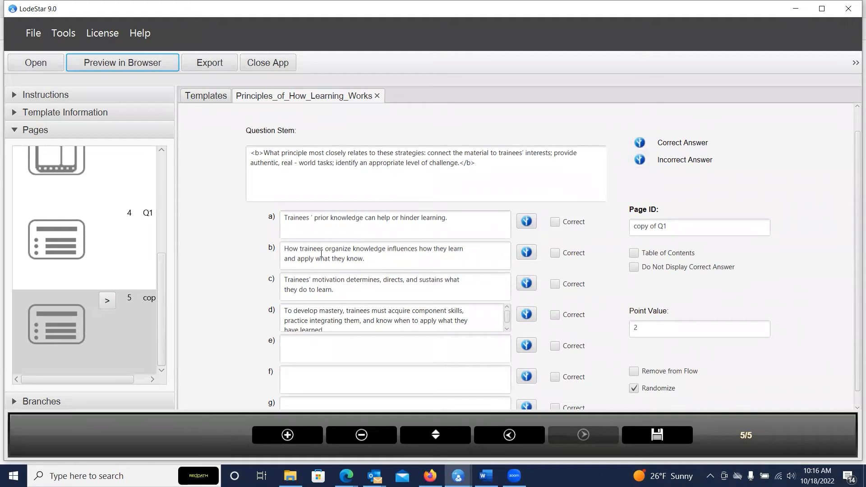
{"action": "left_click", "coordinate": [556, 284]}
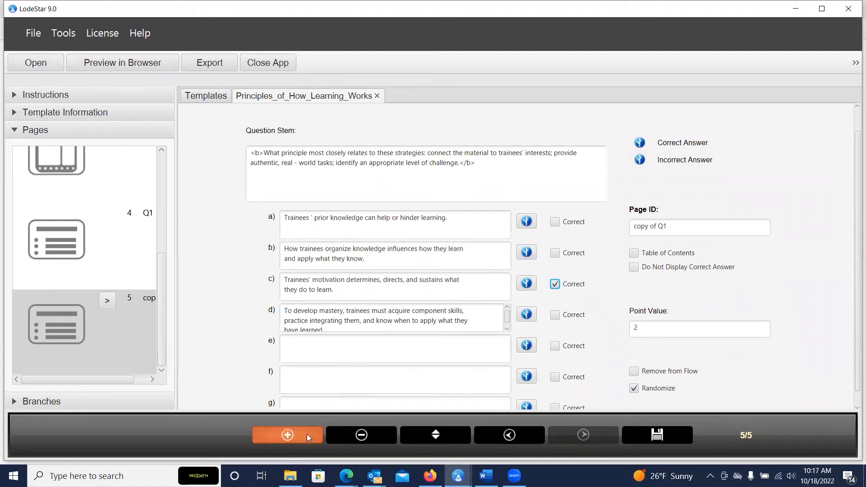
Step: Add a new page after the copied question and set its page type to Text
{"action": "left_click", "coordinate": [281, 432]}
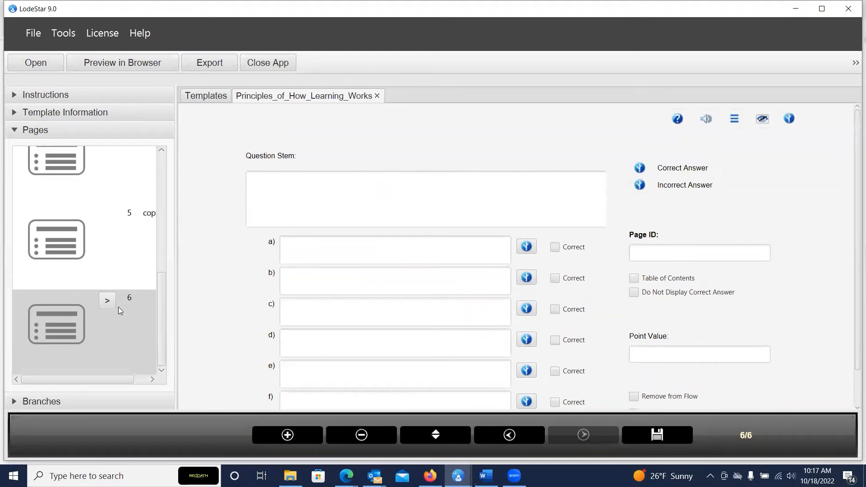
{"action": "left_click", "coordinate": [107, 301]}
{"action": "scroll", "coordinate": [232, 185], "scroll_direction": "down", "scroll_amount": 10}
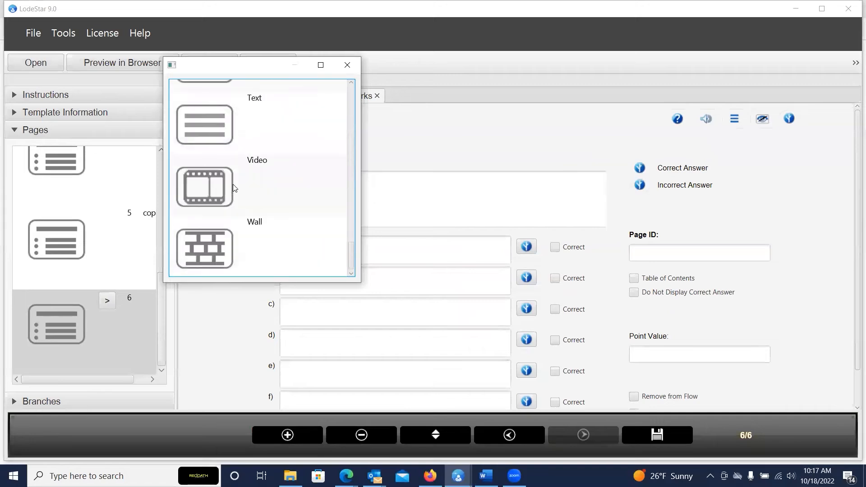
{"action": "left_click", "coordinate": [227, 133]}
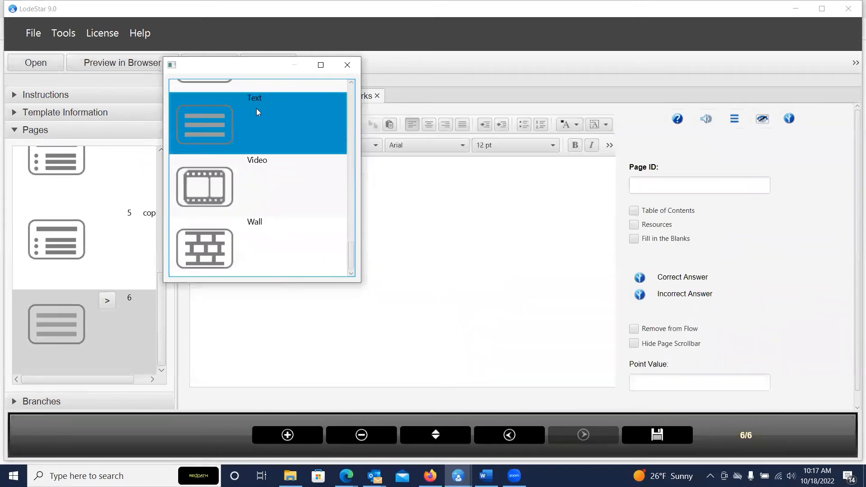
{"action": "left_click", "coordinate": [347, 64]}
Step: Start a Multiple Choice activity widget in the body of the new text page
{"action": "left_click", "coordinate": [319, 176]}
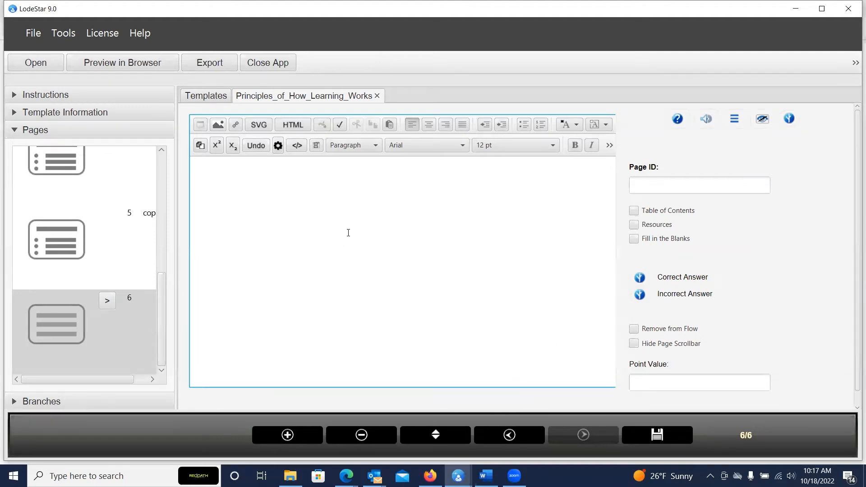
{"action": "left_click", "coordinate": [278, 146]}
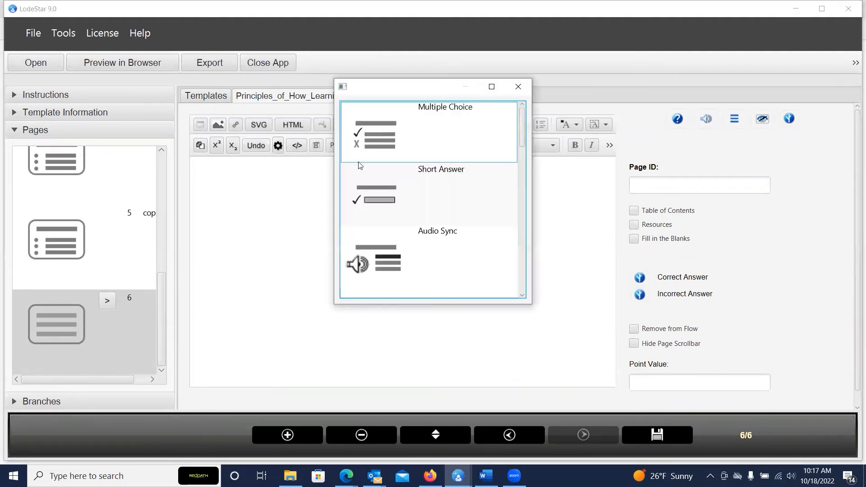
{"action": "double_click", "coordinate": [377, 136]}
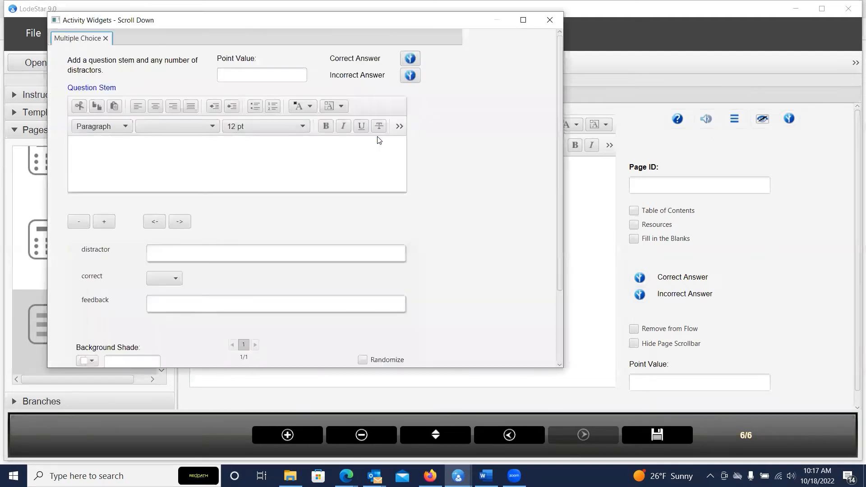
Step: Enter the widget's <b>-tagged question stem about strategies of a skeletal outline or template, a concept map and compare-and-contrast analysis
{"action": "left_click", "coordinate": [295, 169]}
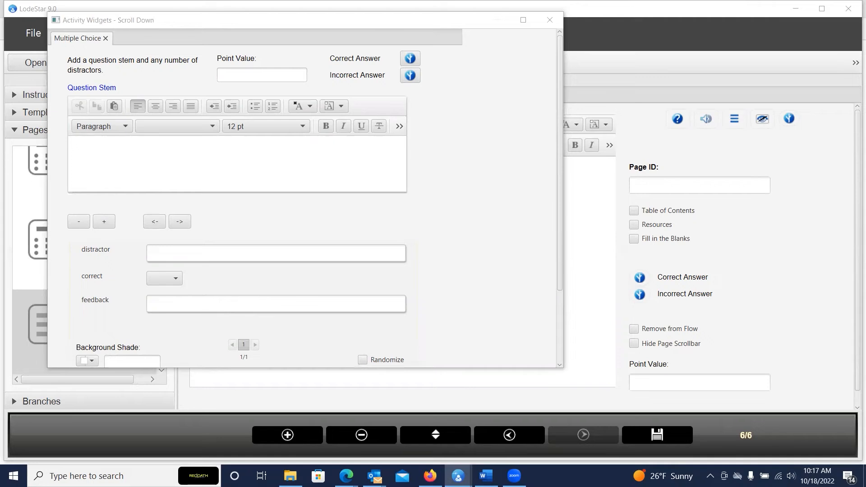
{"action": "left_click", "coordinate": [102, 142]}
{"action": "type", "text": "<b>What principle most closely relates to these strategies: develop a skeletal outline or template  for related to the new knowledge; create a concept map; show information in a compare - and - contrast analysis.</b>"}
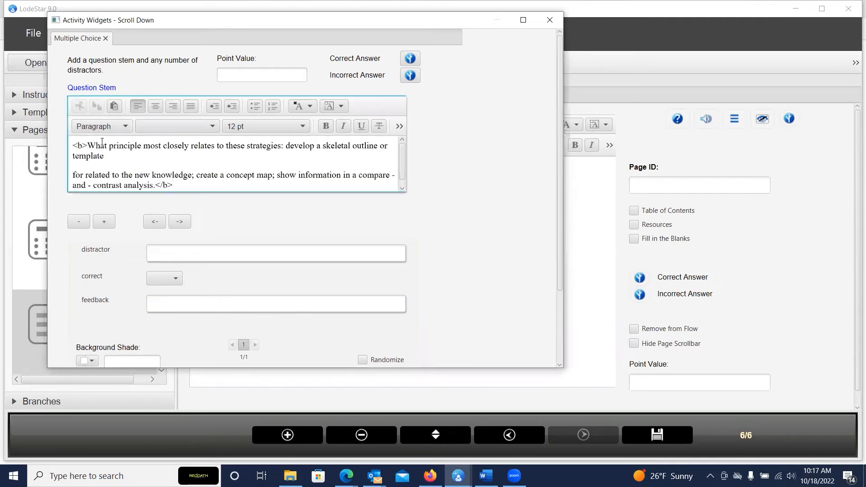
Step: Remove the <b> and </b> tags from the question stem and the line break after "template"
{"action": "left_click", "coordinate": [87, 145]}
{"action": "key", "text": "BackSpace"}
{"action": "key", "text": "BackSpace"}
{"action": "key", "text": "BackSpace"}
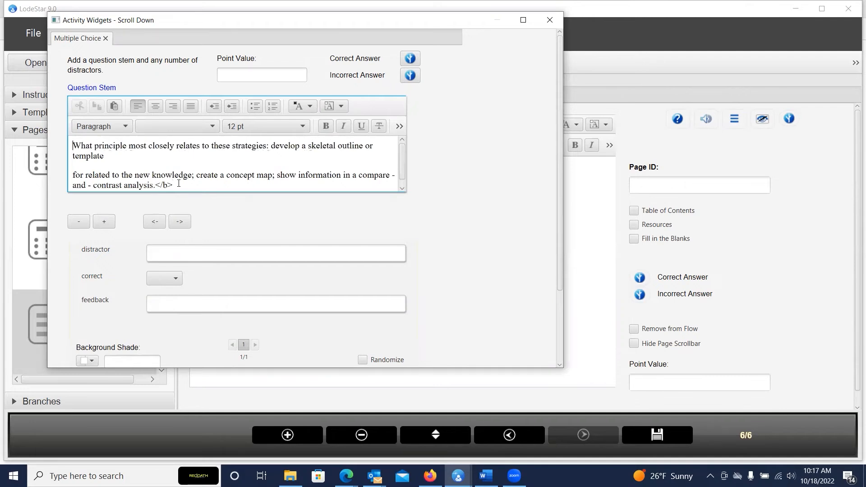
{"action": "key", "text": "BackSpace"}
{"action": "key", "text": "BackSpace"}
{"action": "key", "text": "BackSpace"}
{"action": "key", "text": "BackSpace"}
{"action": "left_click", "coordinate": [165, 156]}
{"action": "key", "text": "Delete"}
{"action": "scroll", "coordinate": [164, 156], "scroll_direction": "down", "scroll_amount": 1}
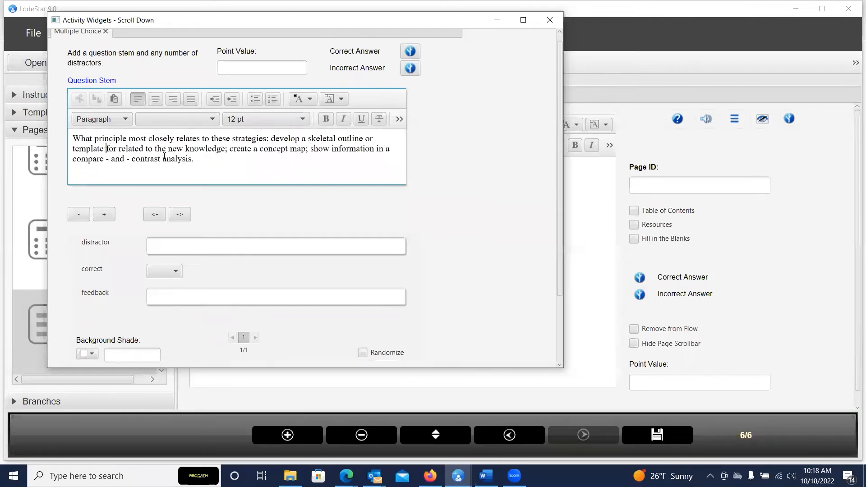
Step: Format the whole question stem in Arial at regular weight
{"action": "left_click_drag", "start_coordinate": [194, 161], "coordinate": [73, 138]}
{"action": "left_click", "coordinate": [326, 119]}
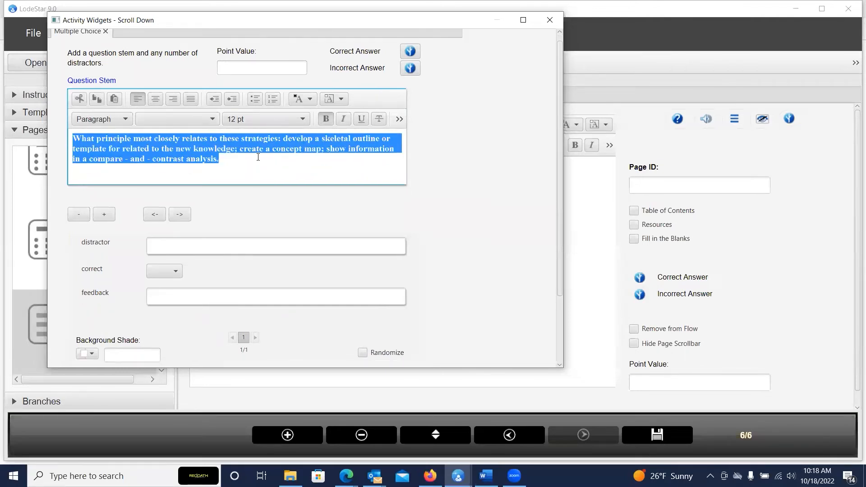
{"action": "left_click", "coordinate": [201, 118]}
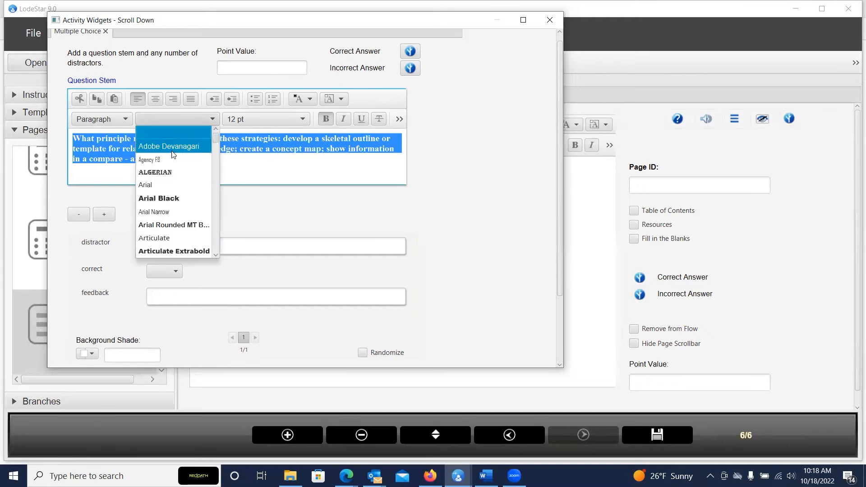
{"action": "left_click", "coordinate": [160, 184]}
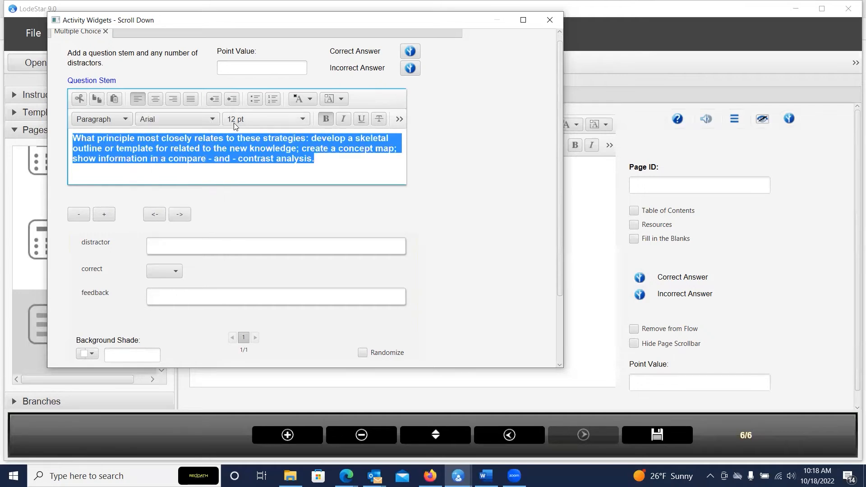
{"action": "left_click", "coordinate": [326, 119]}
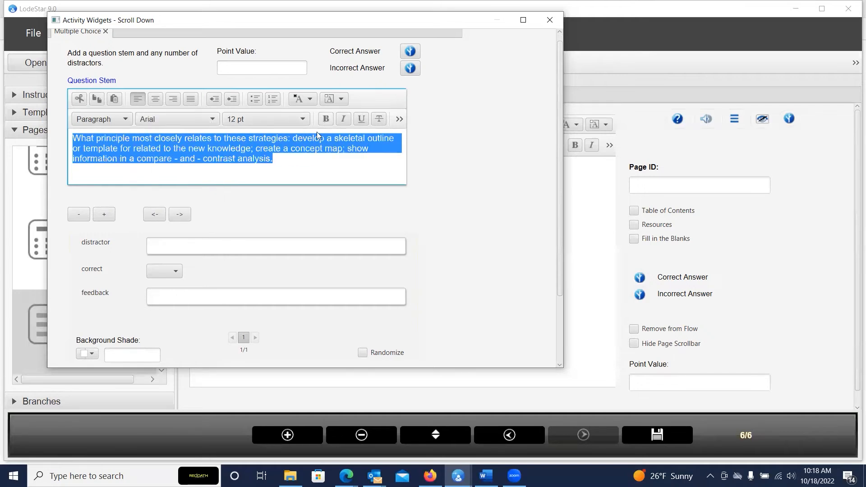
{"action": "left_click", "coordinate": [282, 160]}
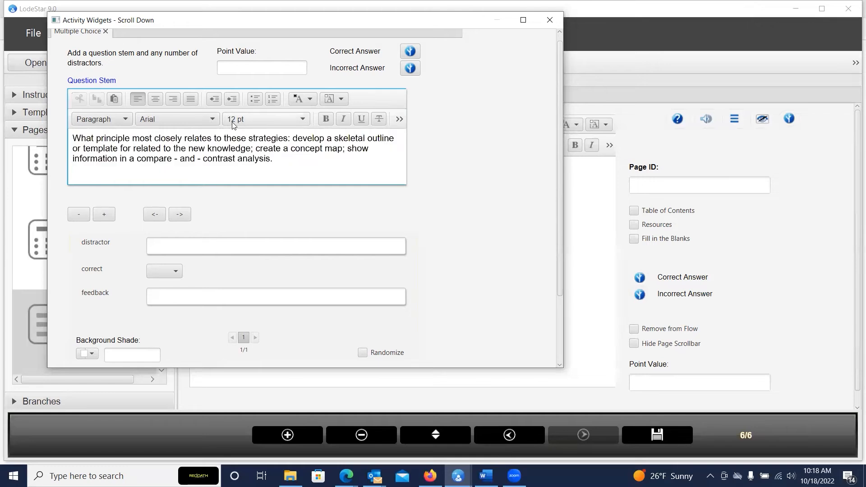
Step: Remove the stray word "for" before "related to the new knowledge" in the question stem
{"action": "left_click", "coordinate": [132, 138]}
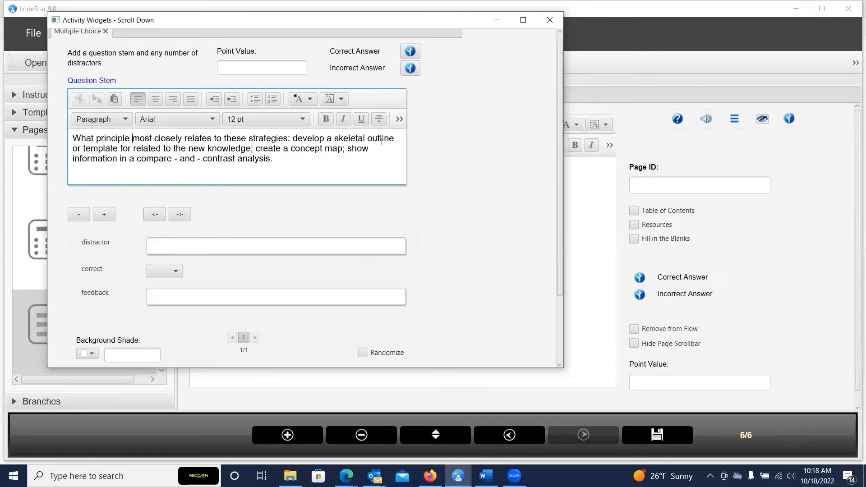
{"action": "left_click", "coordinate": [287, 163]}
{"action": "key", "text": "alt+Tab"}
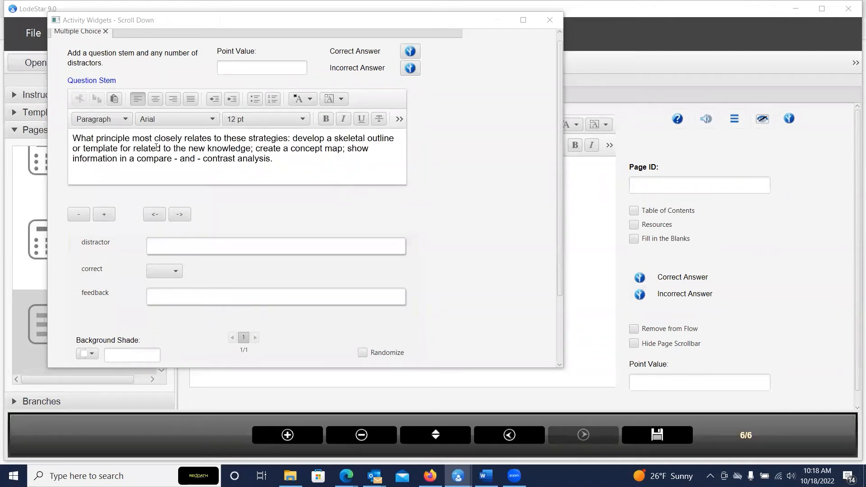
{"action": "left_click", "coordinate": [134, 148]}
{"action": "key", "text": "BackSpace"}
{"action": "key", "text": "BackSpace"}
{"action": "key", "text": "BackSpace"}
{"action": "key", "text": "BackSpace"}
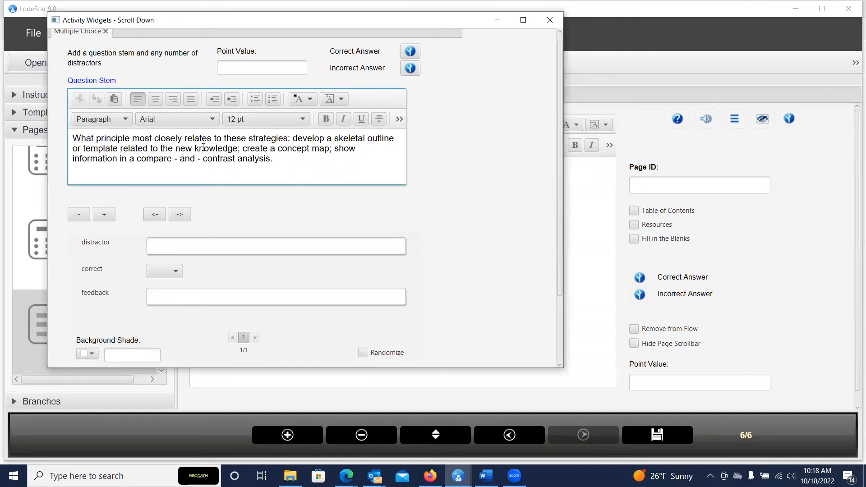
Step: Set the widget's point value to 2 and end the question stem with a question mark instead of a period
{"action": "left_click", "coordinate": [146, 159]}
{"action": "left_click", "coordinate": [213, 159]}
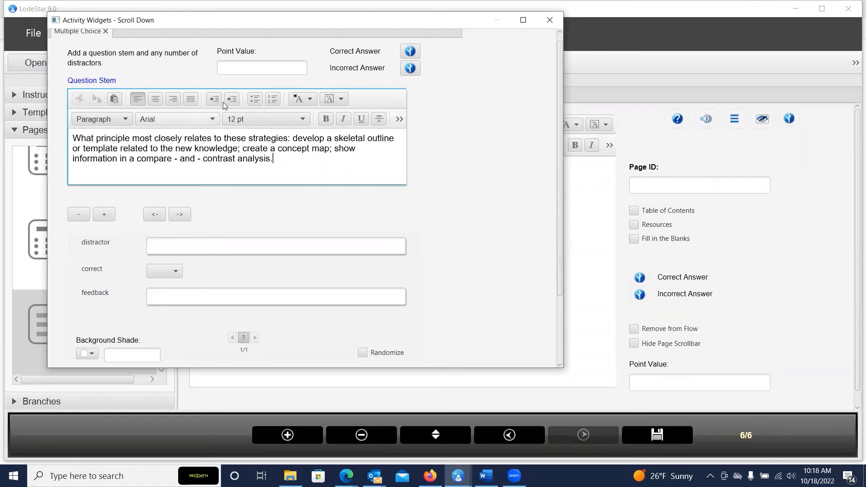
{"action": "left_click", "coordinate": [245, 68]}
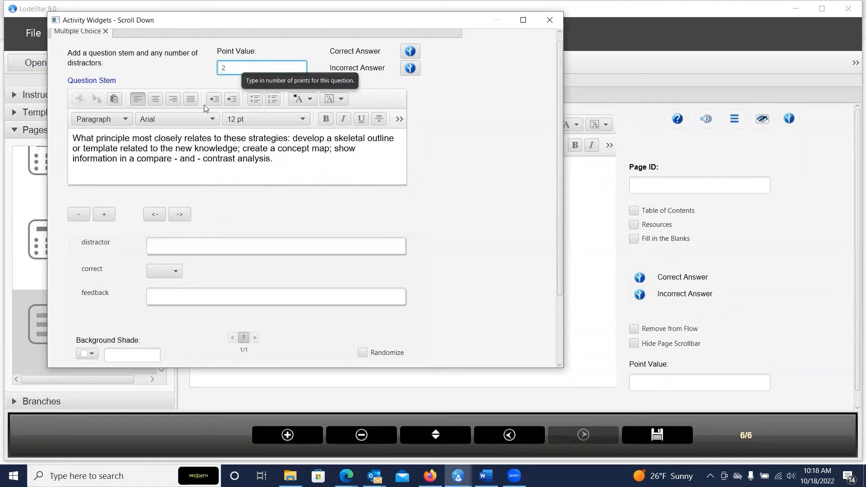
{"action": "left_click", "coordinate": [288, 160]}
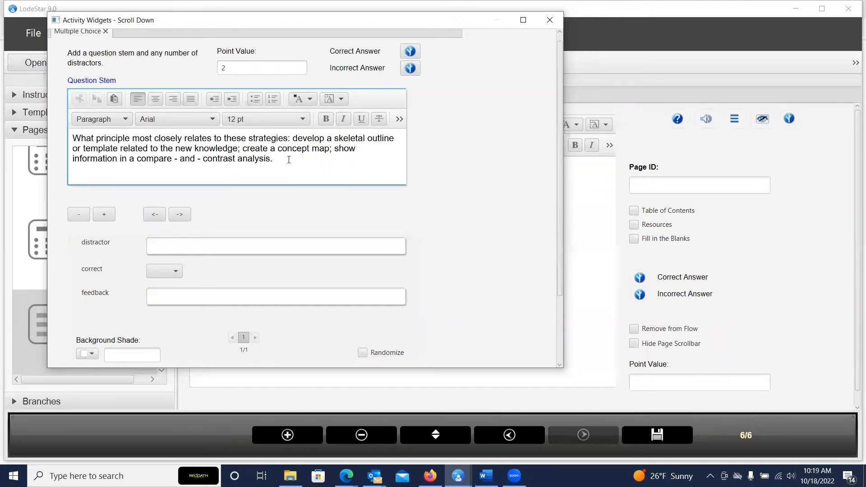
{"action": "type", "text": "?"}
Step: Enter "Prior Knowledge" as the first distractor and set its correct option to No
{"action": "left_click", "coordinate": [165, 246]}
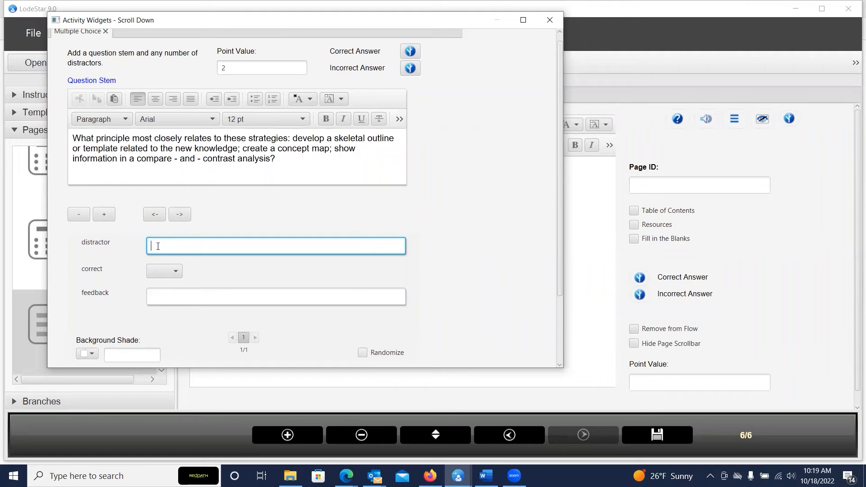
{"action": "type", "text": "Pe"}
{"action": "type", "text": "ior Knowledge"}
{"action": "left_click", "coordinate": [174, 294]}
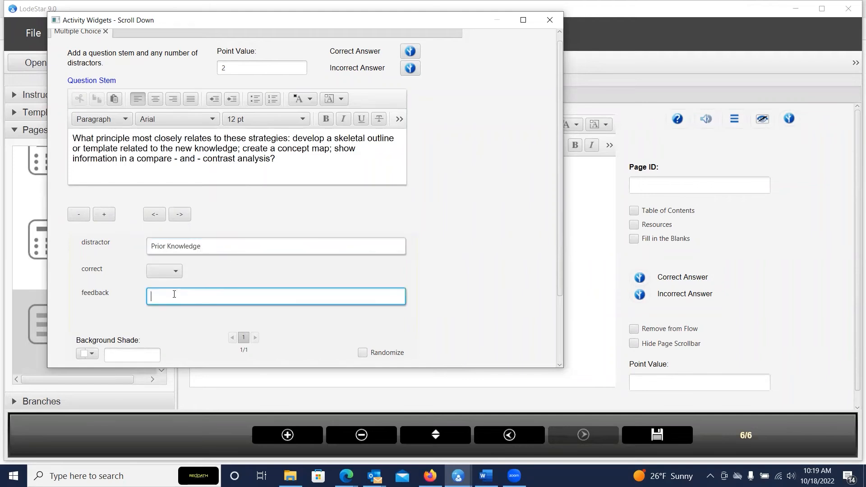
{"action": "left_click", "coordinate": [163, 271]}
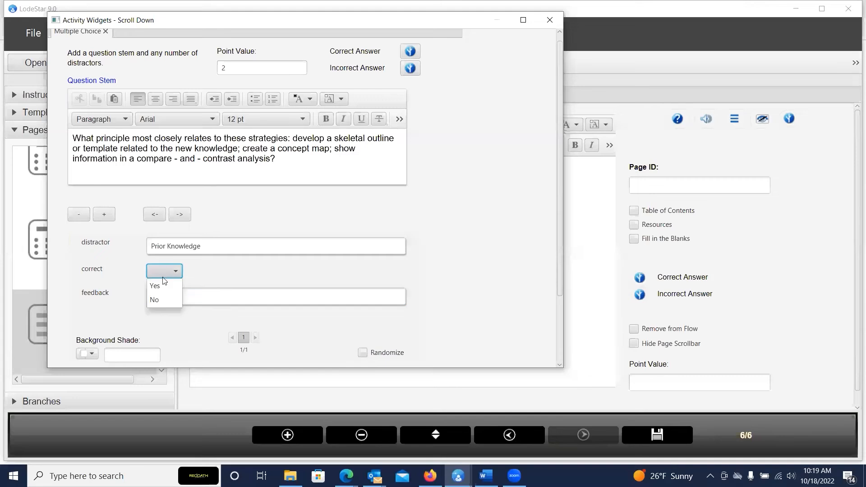
{"action": "left_click", "coordinate": [158, 298]}
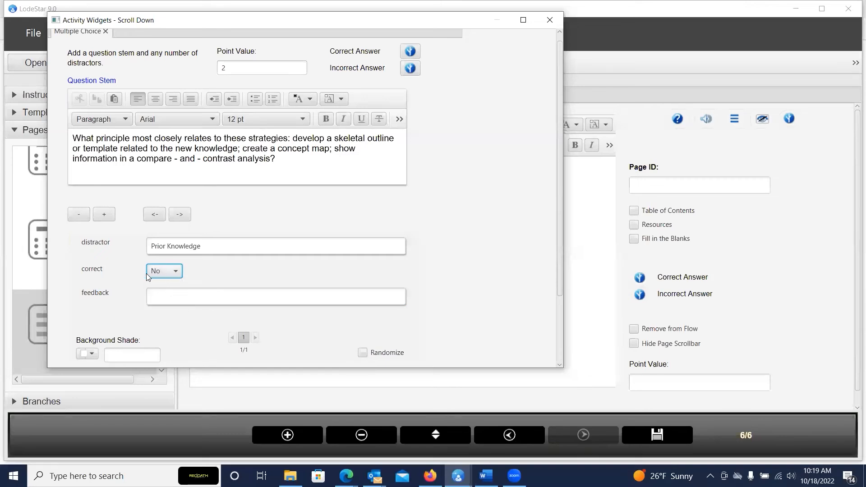
Step: Add a second answer choice, "Organization", set it as correct with Yes, and give it the feedback "Correct"
{"action": "left_click", "coordinate": [107, 216]}
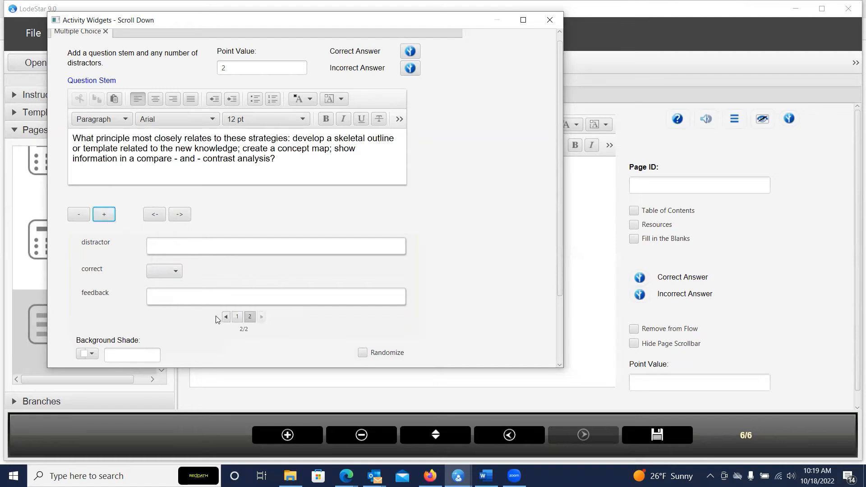
{"action": "left_click", "coordinate": [178, 247]}
{"action": "type", "text": "Origin"}
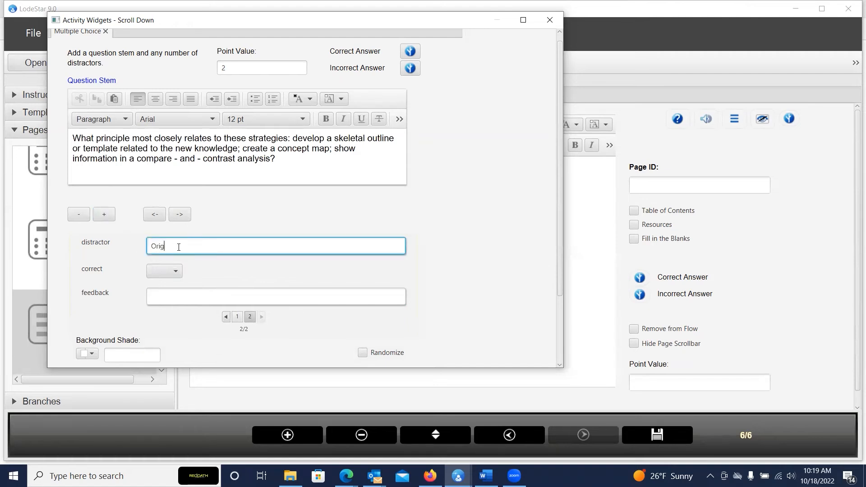
{"action": "key", "text": "BackSpace"}
{"action": "key", "text": "BackSpace"}
{"action": "key", "text": "BackSpace"}
{"action": "type", "text": "ganizatin"}
{"action": "key", "text": "BackSpace"}
{"action": "type", "text": "on"}
{"action": "left_click", "coordinate": [164, 273]}
{"action": "left_click", "coordinate": [160, 284]}
{"action": "left_click", "coordinate": [163, 294]}
{"action": "type", "text": "Correct"}
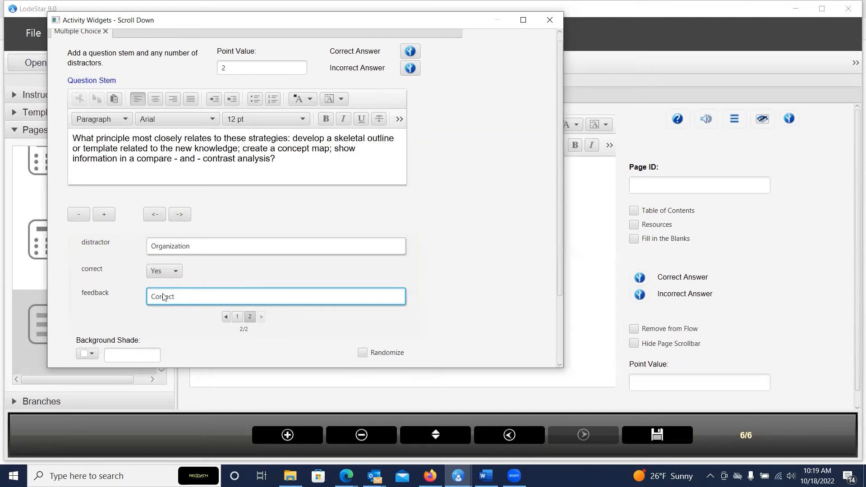
Step: Add a third answer choice, "Motivation", with its correct option set to No
{"action": "left_click", "coordinate": [108, 215]}
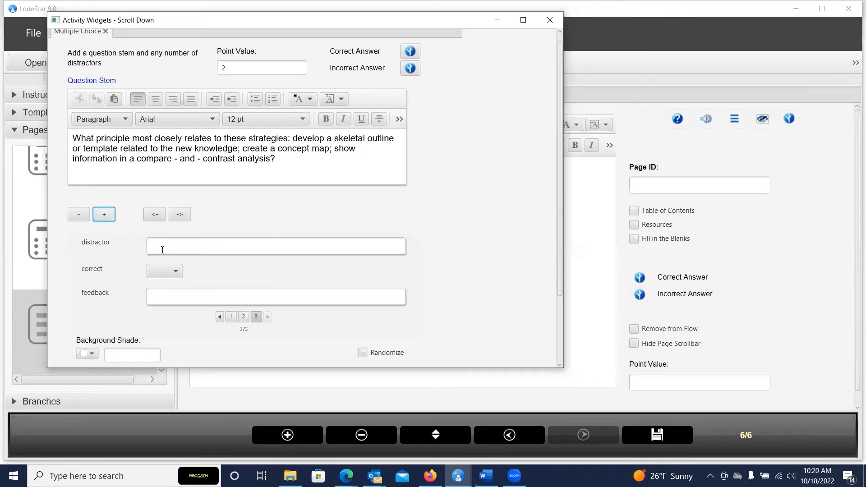
{"action": "left_click", "coordinate": [165, 247]}
{"action": "type", "text": "Motivation"}
{"action": "left_click", "coordinate": [170, 271]}
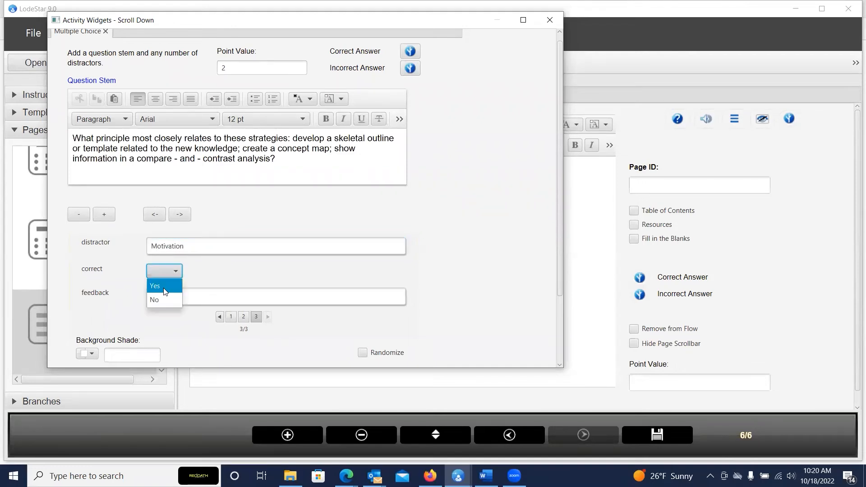
{"action": "left_click", "coordinate": [160, 301]}
Step: Add a fourth answer choice, "Integrating Component Skills", with its correct option set to No
{"action": "left_click", "coordinate": [105, 215]}
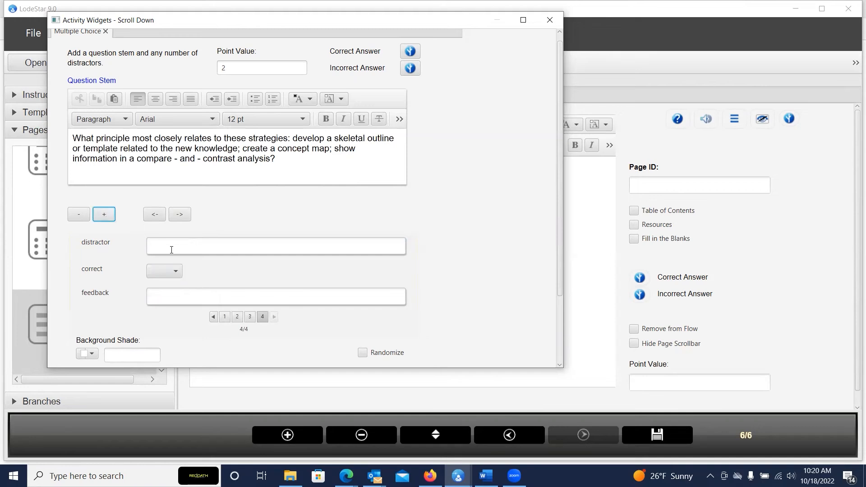
{"action": "left_click", "coordinate": [177, 247]}
{"action": "type", "text": "Integrating Component Skills"}
{"action": "left_click", "coordinate": [155, 271]}
{"action": "left_click", "coordinate": [159, 300]}
Step: Add a fifth answer choice, "Practice", with its correct option set to No
{"action": "left_click", "coordinate": [111, 215]}
{"action": "left_click", "coordinate": [175, 246]}
{"action": "type", "text": "Practice"}
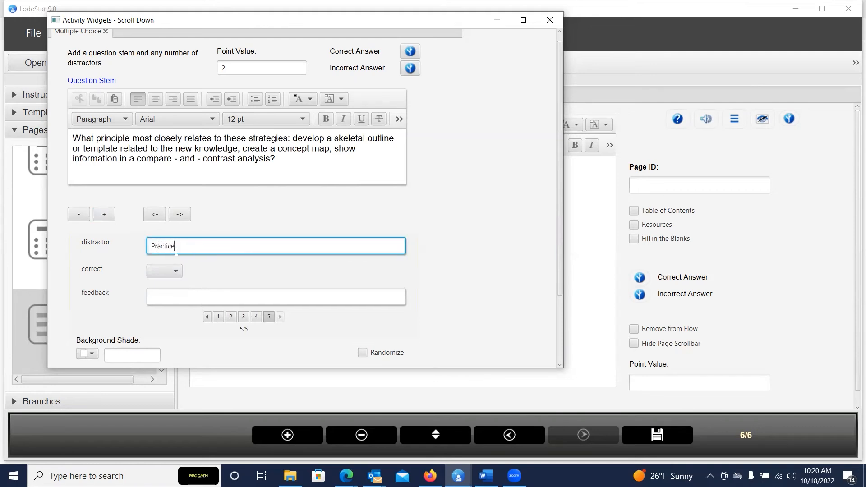
{"action": "left_click", "coordinate": [177, 275]}
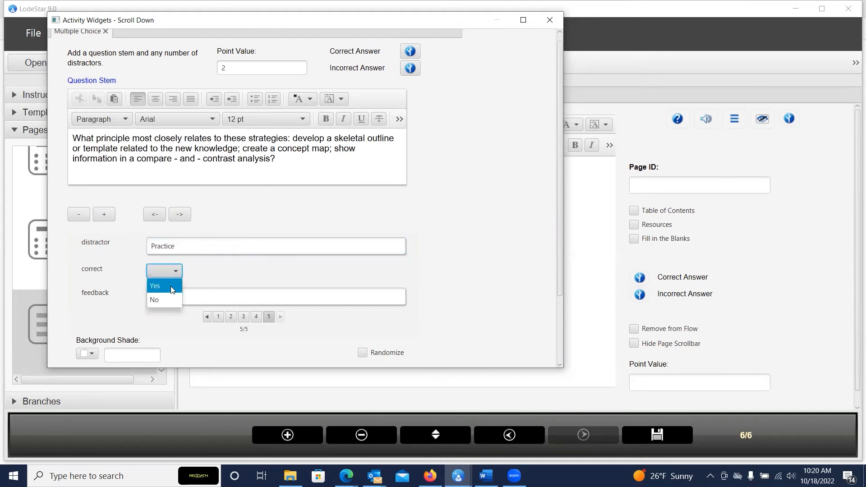
{"action": "left_click", "coordinate": [169, 299]}
Step: Enable the Randomize and Make Multiple Choice options for the question widget
{"action": "scroll", "coordinate": [434, 323], "scroll_direction": "down", "scroll_amount": 1}
{"action": "left_click", "coordinate": [363, 340]}
{"action": "scroll", "coordinate": [441, 328], "scroll_direction": "down", "scroll_amount": 1}
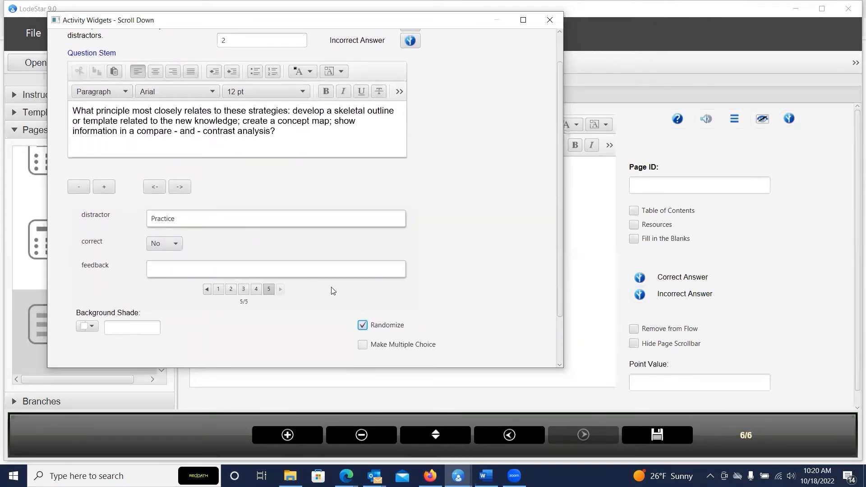
{"action": "left_click", "coordinate": [363, 345]}
Step: Turn on Show Feedback for the widget's correct answer and save the feedback text "Great Job"
{"action": "scroll", "coordinate": [398, 245], "scroll_direction": "up", "scroll_amount": 1}
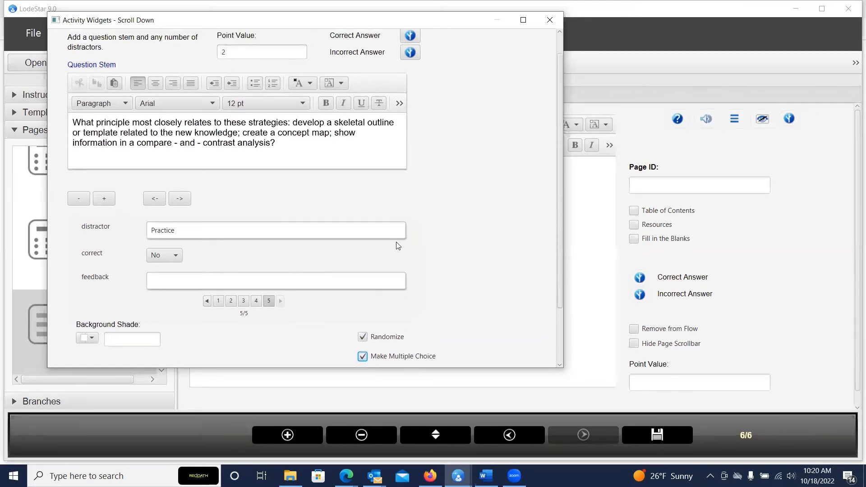
{"action": "scroll", "coordinate": [362, 108], "scroll_direction": "up", "scroll_amount": 1}
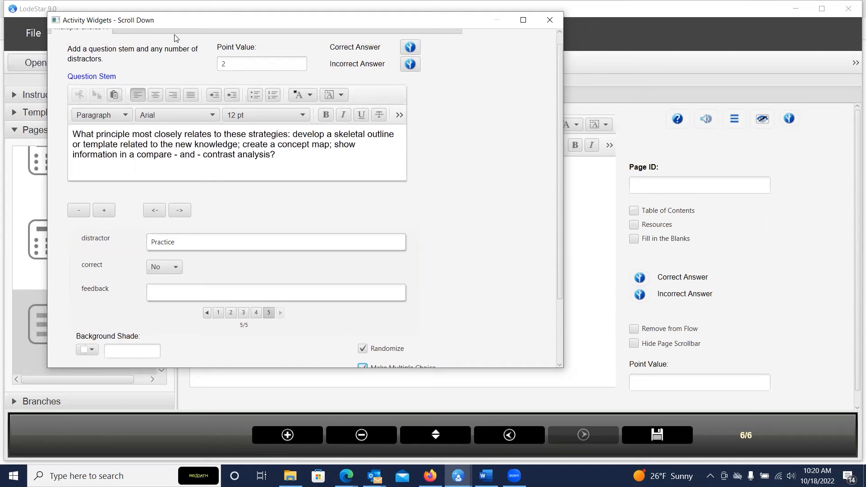
{"action": "scroll", "coordinate": [439, 137], "scroll_direction": "up", "scroll_amount": 1}
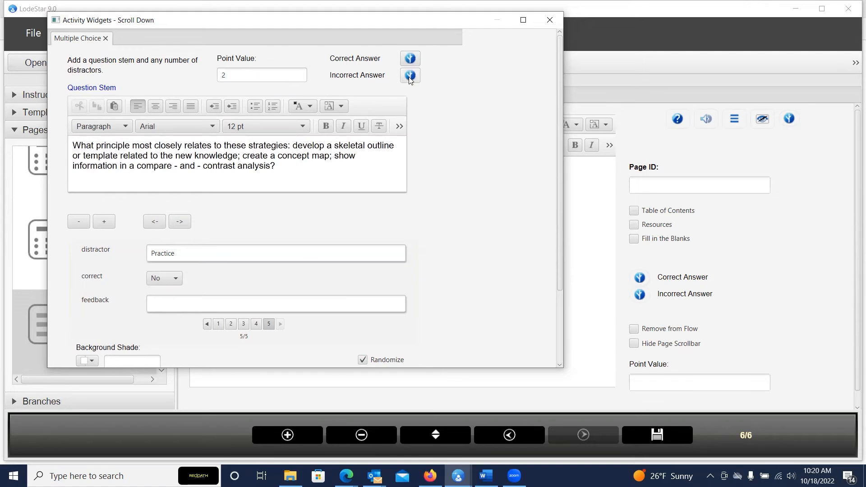
{"action": "scroll", "coordinate": [399, 111], "scroll_direction": "down", "scroll_amount": 1}
{"action": "scroll", "coordinate": [399, 111], "scroll_direction": "up", "scroll_amount": 1}
{"action": "left_click", "coordinate": [411, 59]}
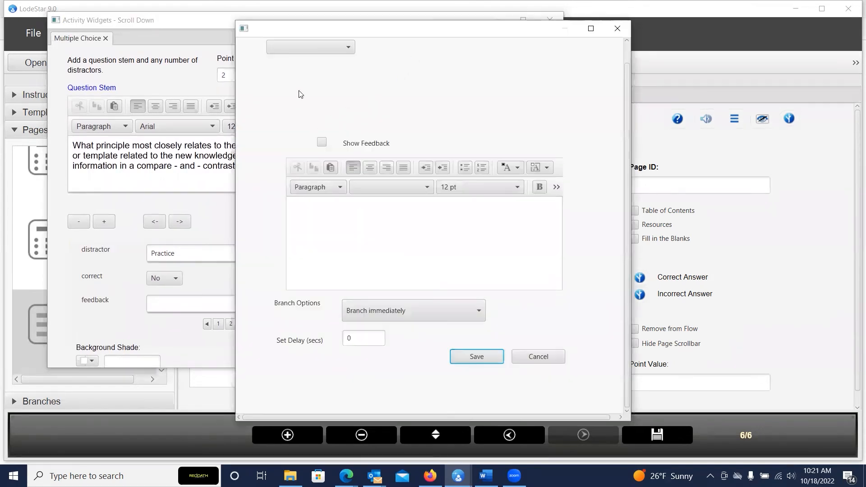
{"action": "left_click", "coordinate": [322, 143]}
{"action": "left_click", "coordinate": [343, 224]}
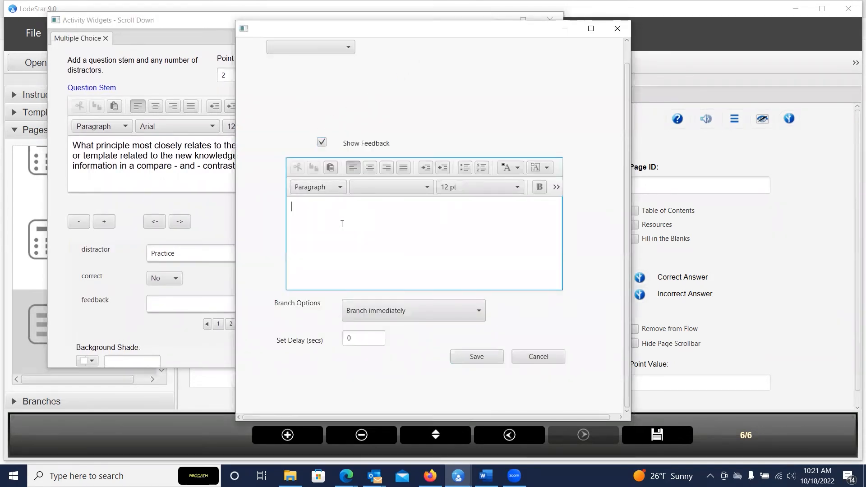
{"action": "type", "text": "Grae"}
{"action": "key", "text": "BackSpace"}
{"action": "key", "text": "BackSpace"}
{"action": "type", "text": "eat Job"}
{"action": "left_click", "coordinate": [471, 357]}
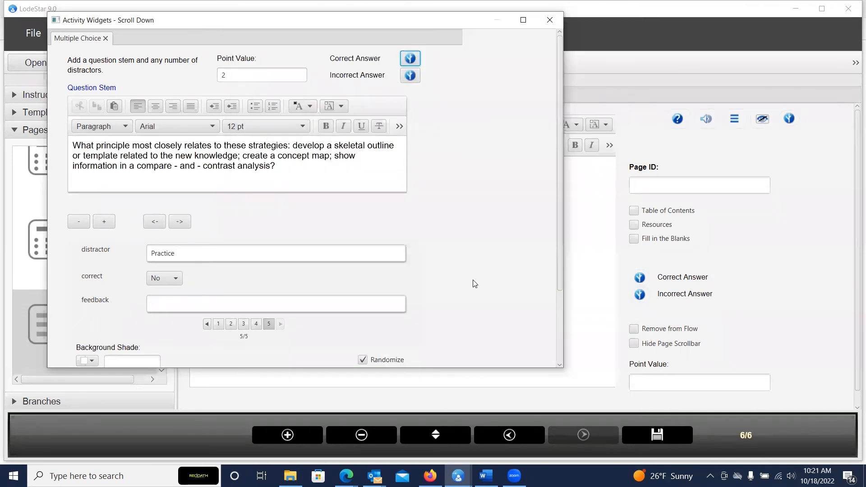
Step: Turn on Show Feedback for the widget's incorrect answer and save the feedback text "Need more study."
{"action": "left_click", "coordinate": [411, 76]}
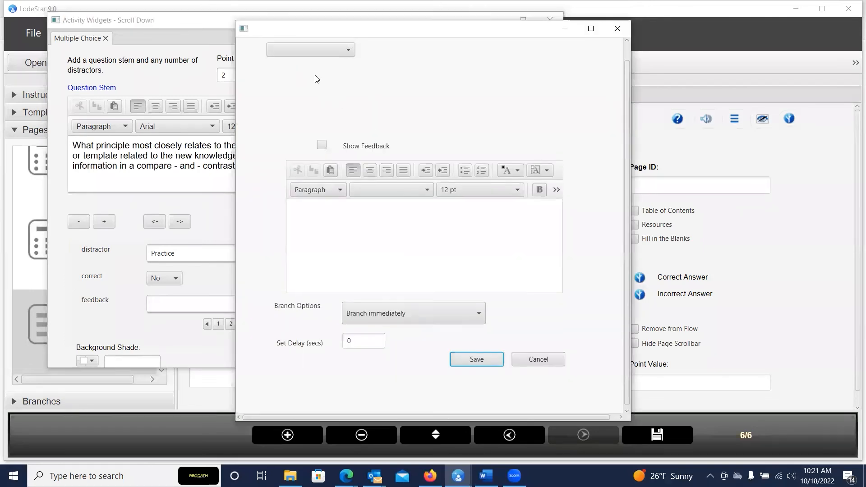
{"action": "left_click", "coordinate": [323, 147]}
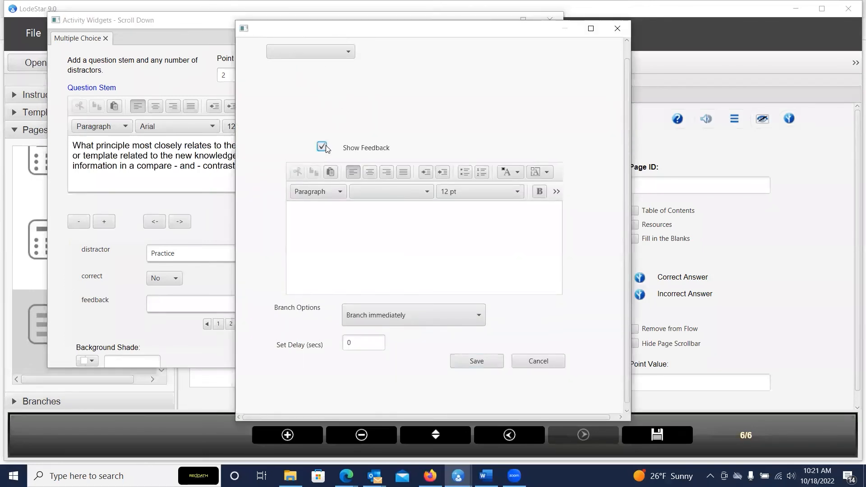
{"action": "left_click", "coordinate": [341, 220]}
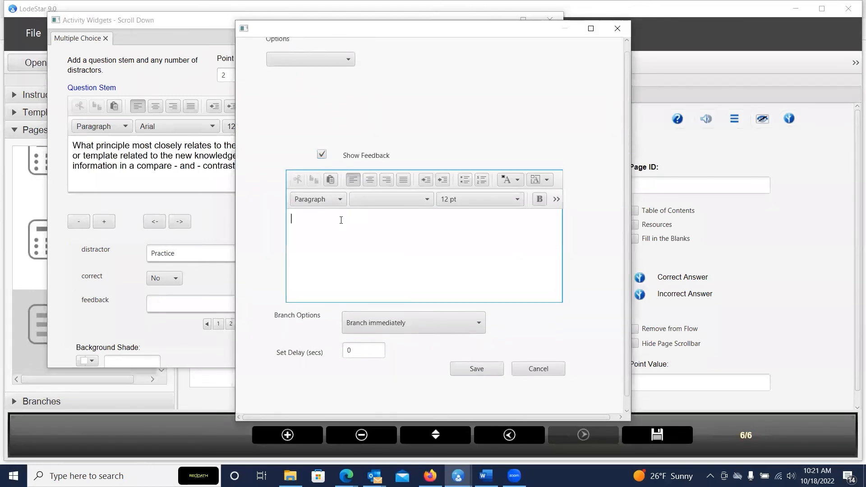
{"action": "type", "text": "Need more study."}
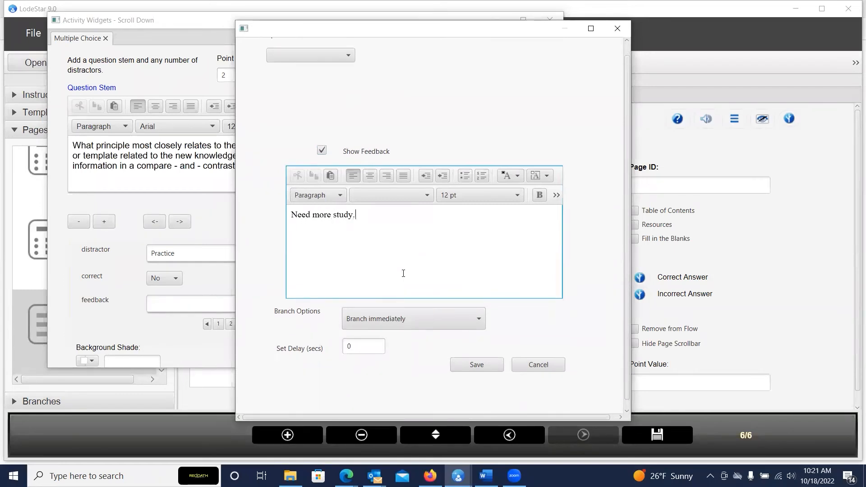
{"action": "left_click", "coordinate": [479, 366]}
Step: Review the widget's answer choices and insert the finished multiple-choice question into the text page
{"action": "scroll", "coordinate": [479, 239], "scroll_direction": "down", "scroll_amount": 5}
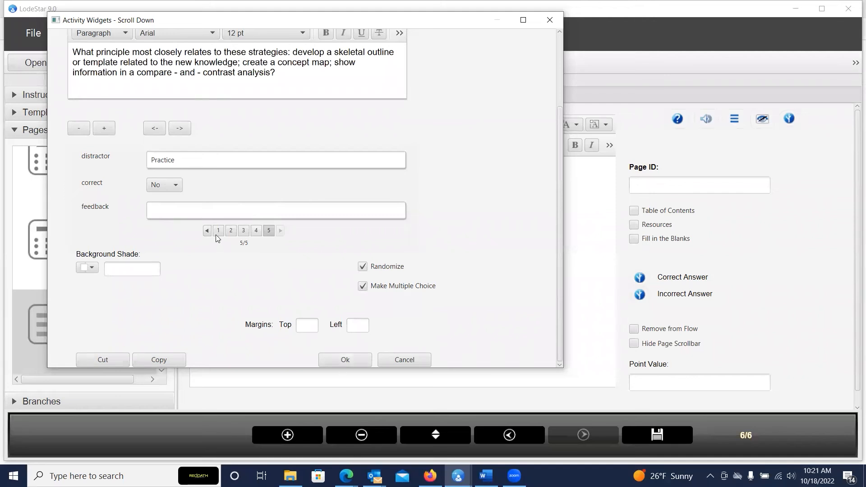
{"action": "scroll", "coordinate": [286, 205], "scroll_direction": "up", "scroll_amount": 3}
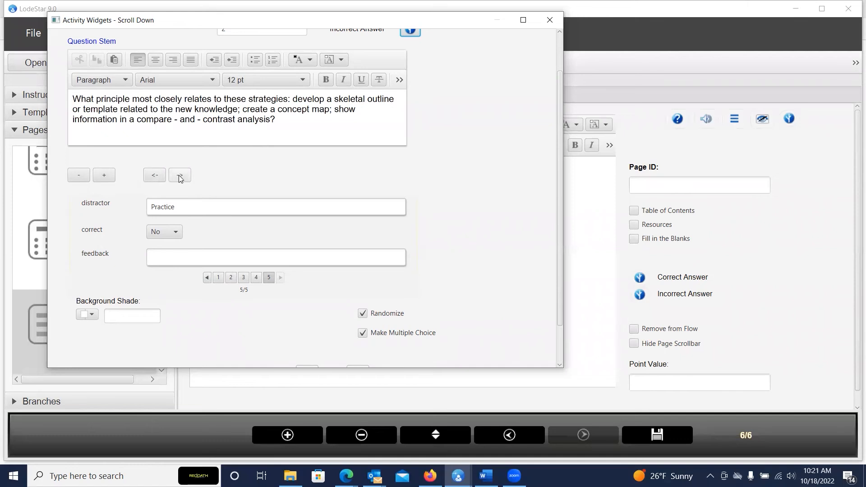
{"action": "left_click", "coordinate": [231, 277]}
{"action": "left_click", "coordinate": [243, 278]}
{"action": "left_click", "coordinate": [255, 278]}
{"action": "left_click", "coordinate": [219, 278]}
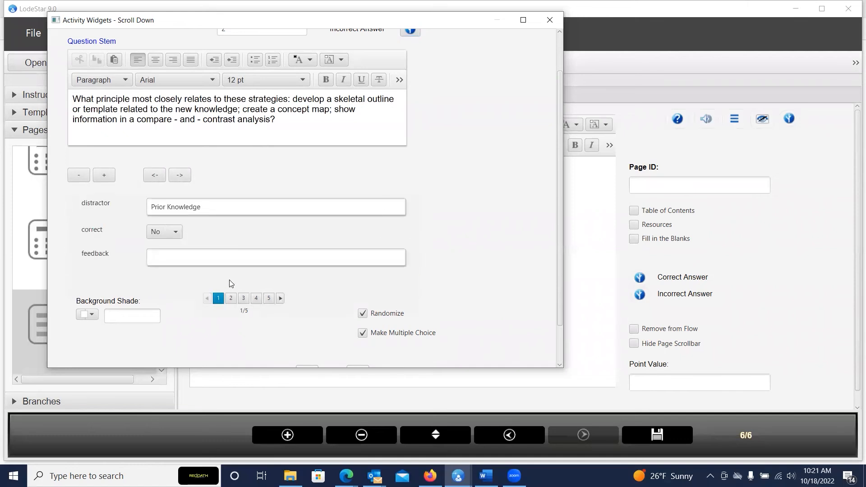
{"action": "scroll", "coordinate": [236, 290], "scroll_direction": "down", "scroll_amount": 2}
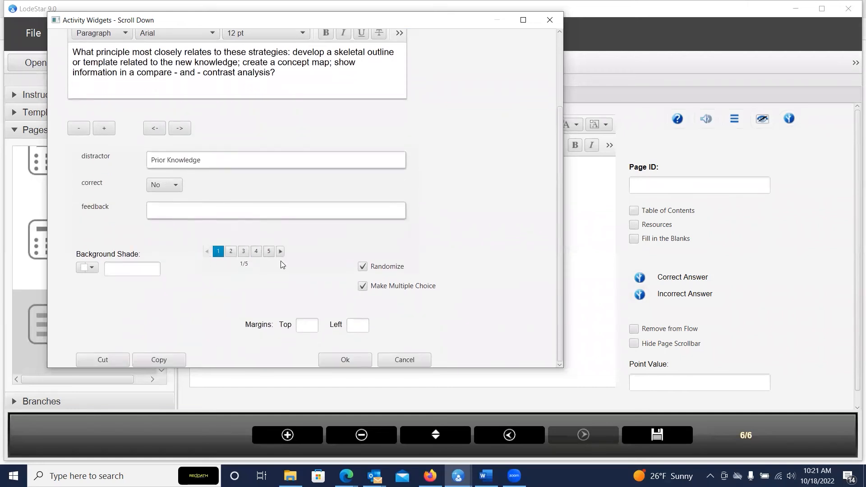
{"action": "left_click", "coordinate": [345, 360]}
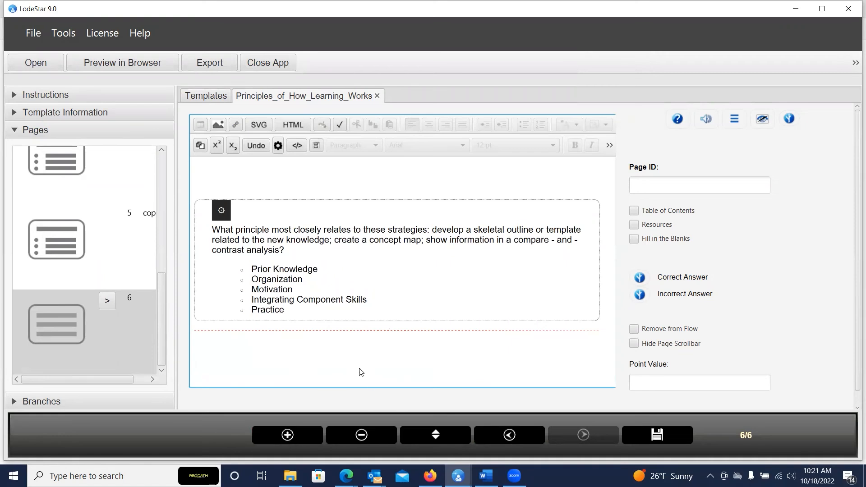
Step: Add a seventh page after the question widget page and change its page type to Report
{"action": "left_click", "coordinate": [297, 437]}
{"action": "left_click", "coordinate": [110, 304]}
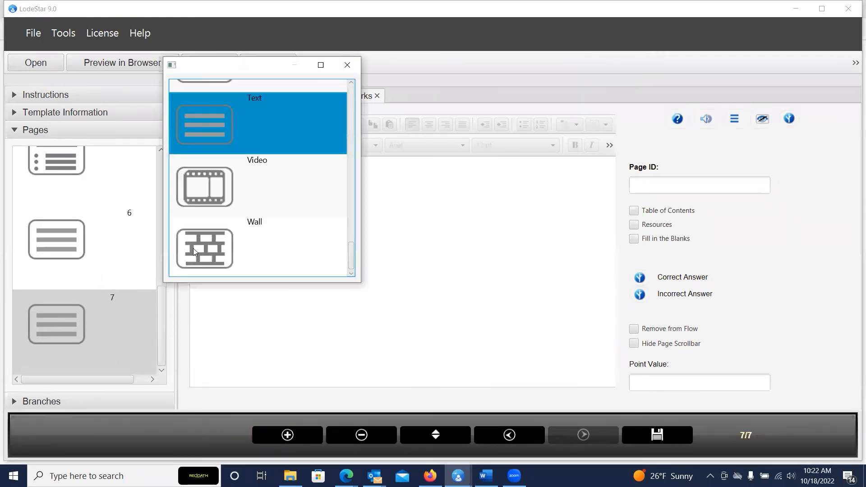
{"action": "scroll", "coordinate": [217, 216], "scroll_direction": "up", "scroll_amount": 5}
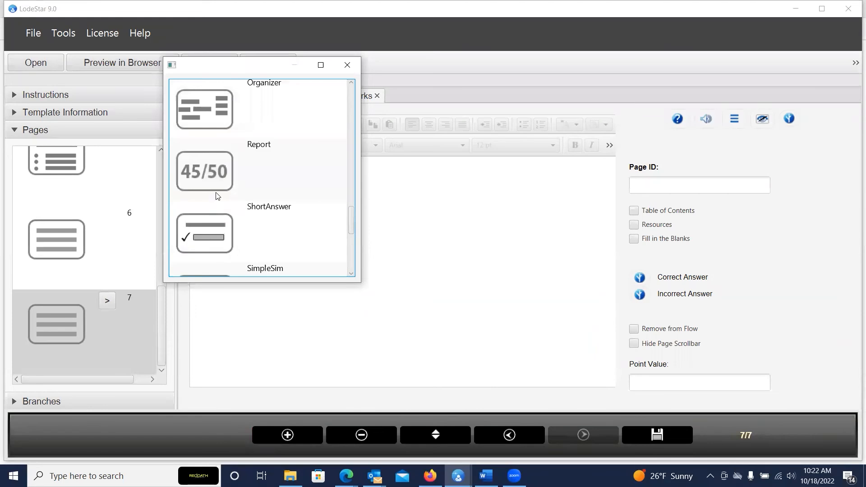
{"action": "left_click", "coordinate": [218, 195]}
{"action": "left_click", "coordinate": [348, 66]}
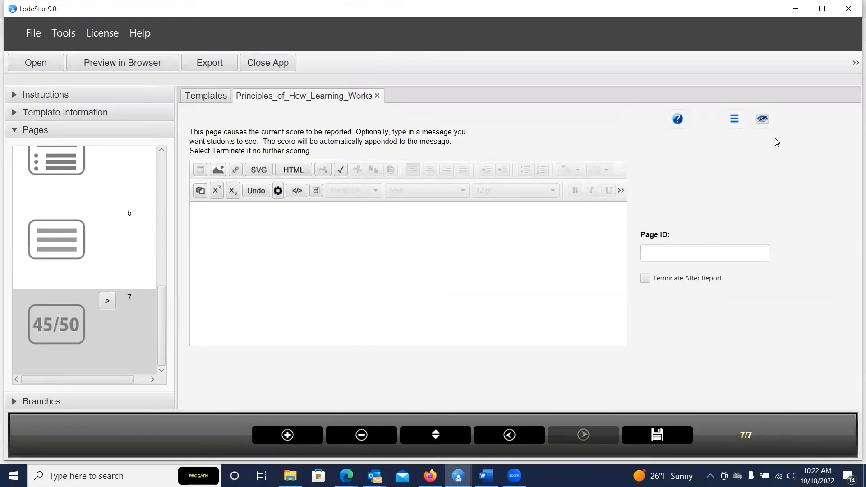
Step: Save the project, preview it in the browser and advance past the title, instructions and video to the first multiple-choice question
{"action": "left_click", "coordinate": [124, 68]}
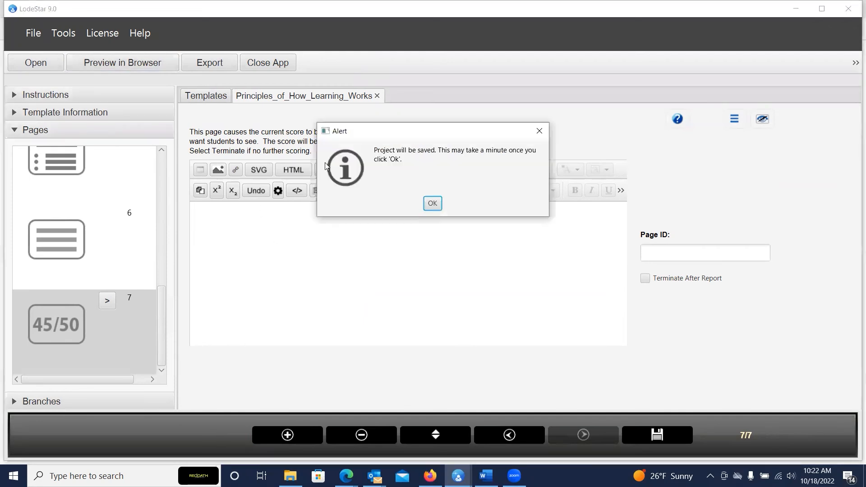
{"action": "left_click", "coordinate": [433, 204]}
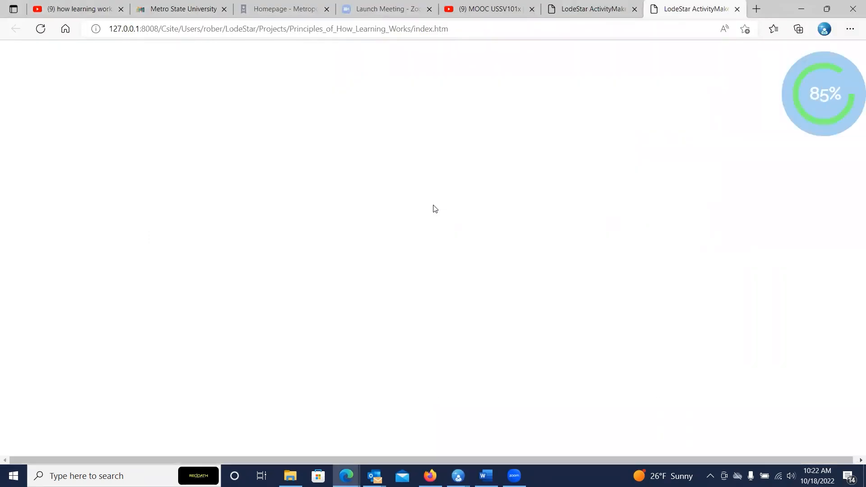
{"action": "left_click", "coordinate": [680, 383]}
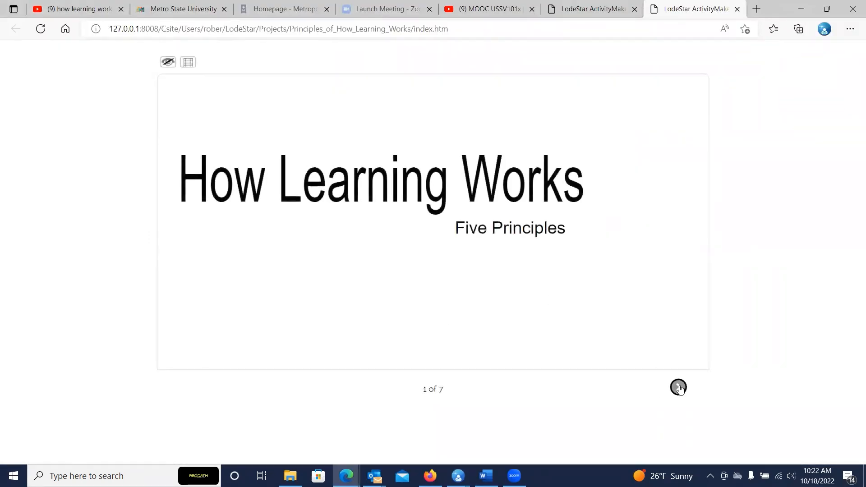
{"action": "left_click", "coordinate": [680, 388]}
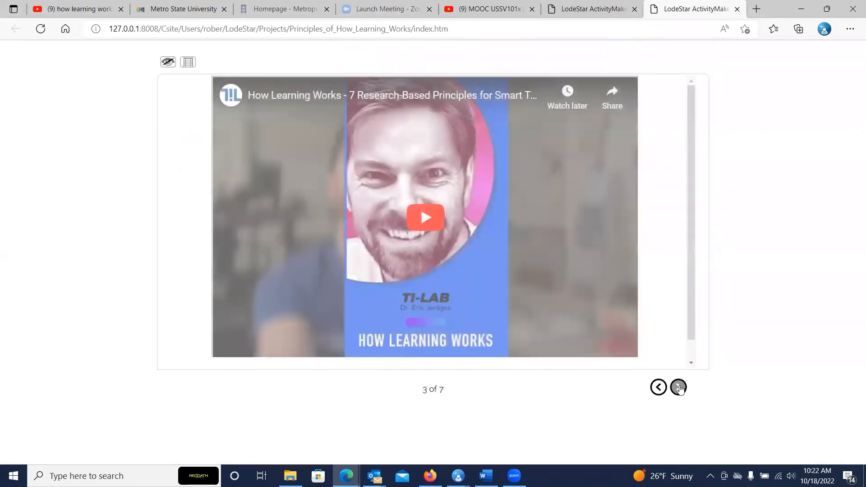
{"action": "left_click", "coordinate": [679, 388]}
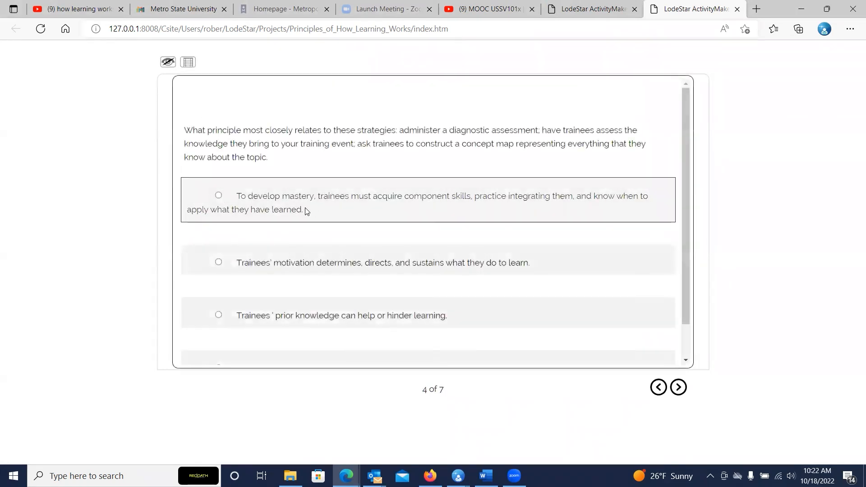
Step: Answer the diagnostic assessment question with the prior knowledge choice, submit it and dismiss the feedback
{"action": "scroll", "coordinate": [269, 323], "scroll_direction": "down", "scroll_amount": 1}
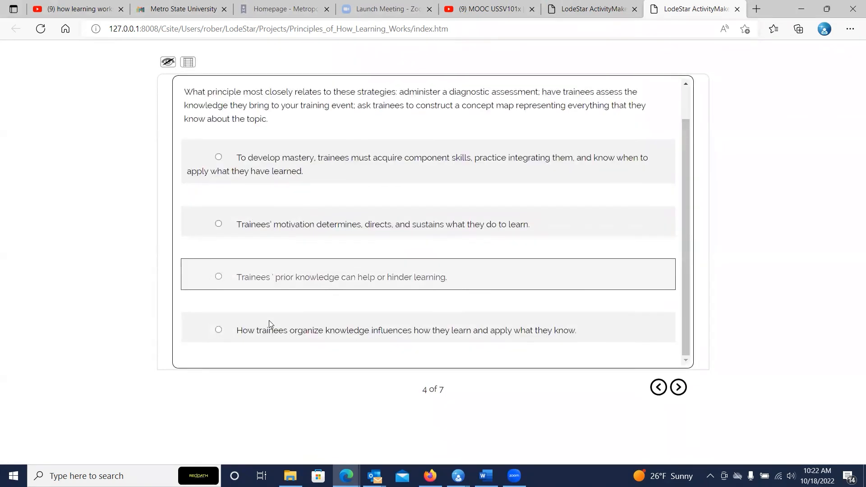
{"action": "left_click", "coordinate": [273, 284]}
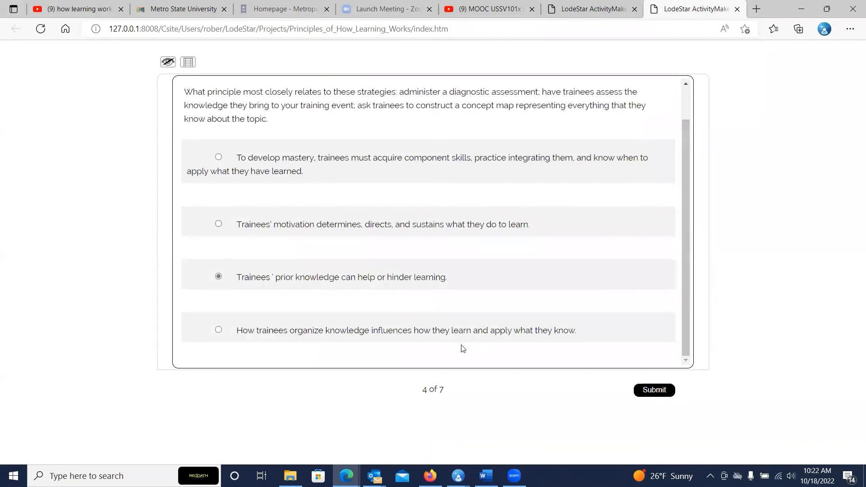
{"action": "left_click", "coordinate": [654, 390]}
{"action": "left_click", "coordinate": [542, 276]}
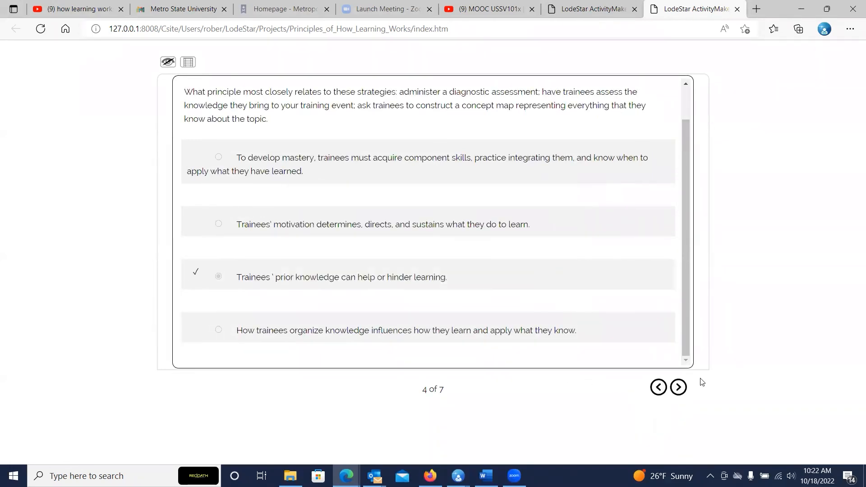
Step: Go to the question about connecting material to trainees' interests and submit the motivation choice
{"action": "left_click", "coordinate": [679, 388]}
{"action": "scroll", "coordinate": [334, 256], "scroll_direction": "down", "scroll_amount": 1}
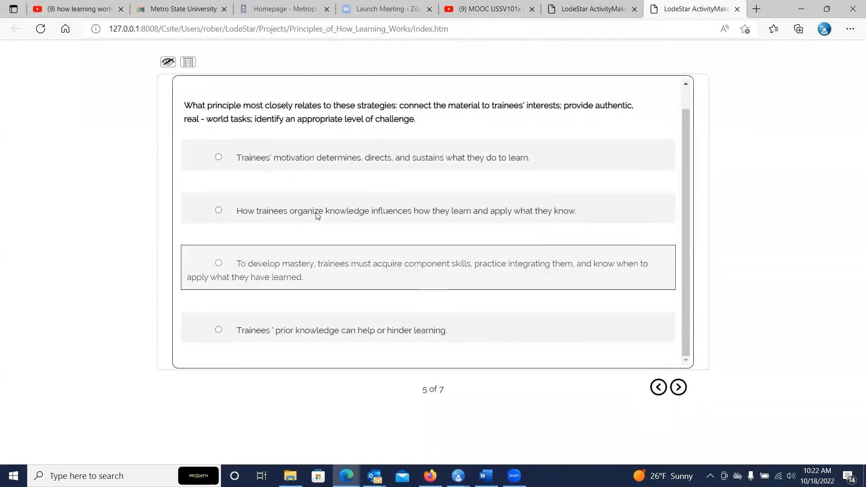
{"action": "left_click", "coordinate": [343, 157]}
{"action": "left_click", "coordinate": [656, 391]}
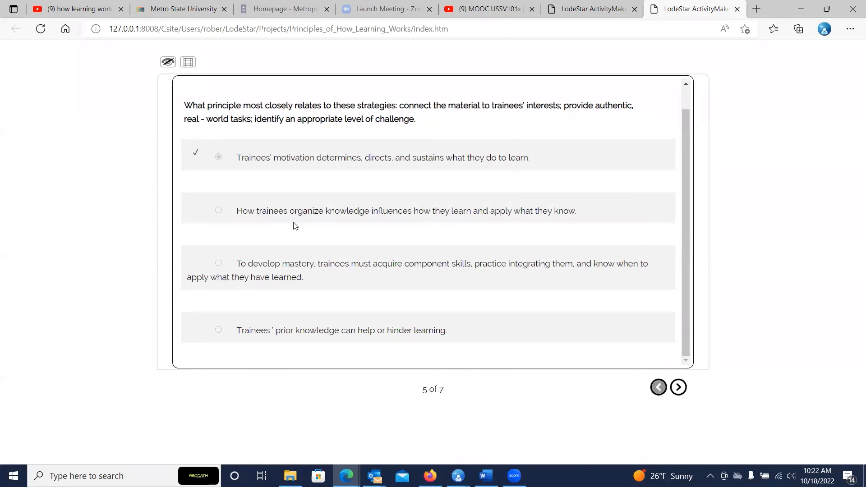
Step: Go to the text-page widget question, submit "Practice" to test the incorrect-answer feedback, and dismiss the feedback
{"action": "left_click", "coordinate": [677, 387]}
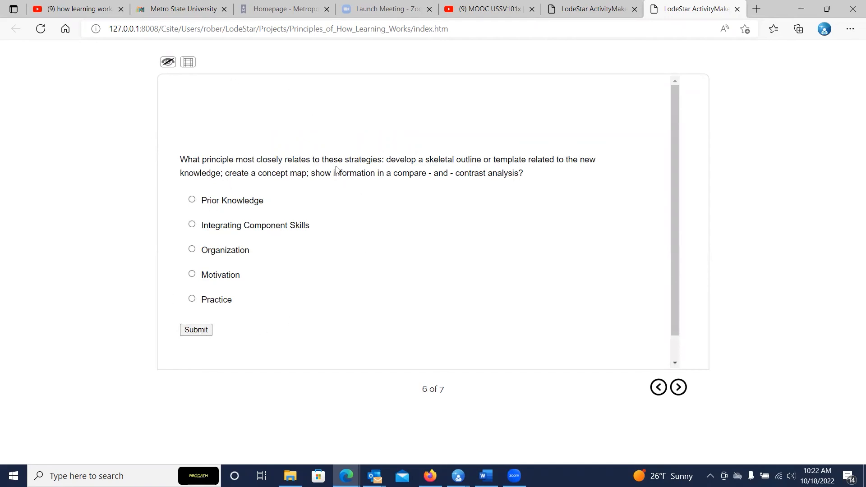
{"action": "left_click", "coordinate": [193, 300]}
{"action": "left_click", "coordinate": [200, 332]}
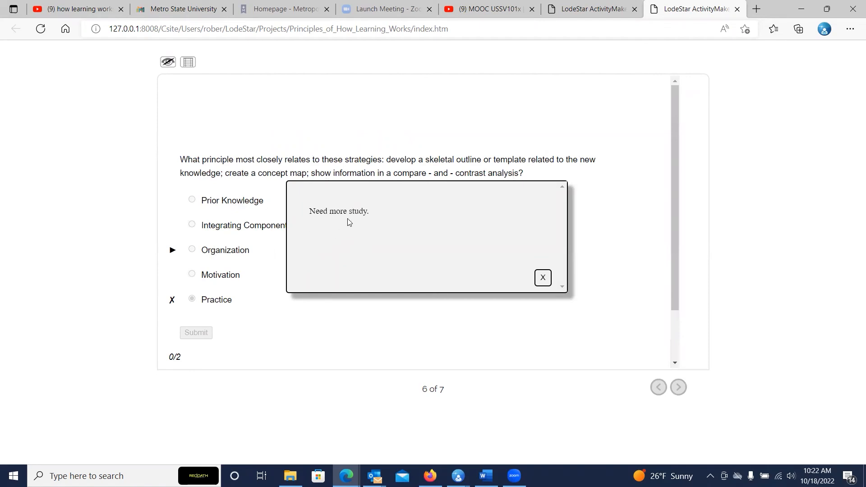
{"action": "left_click", "coordinate": [550, 277]}
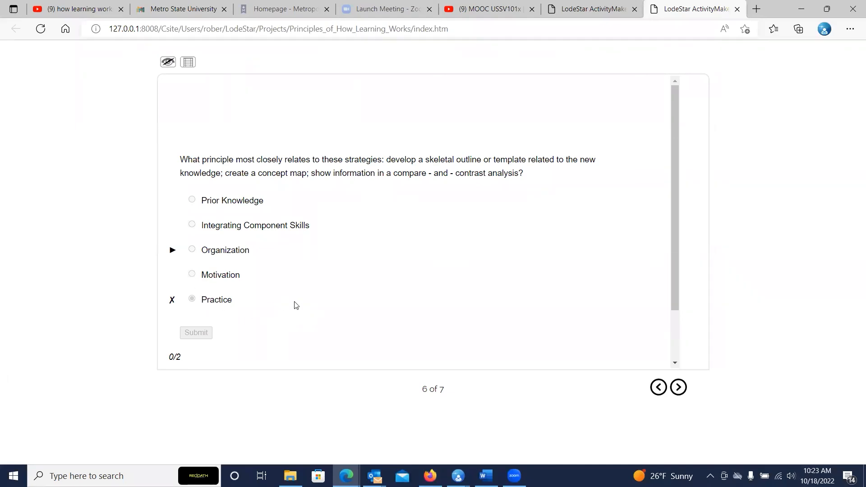
Step: View the score report on the preview's last page and switch back to the project in LodeStar
{"action": "left_click", "coordinate": [680, 388]}
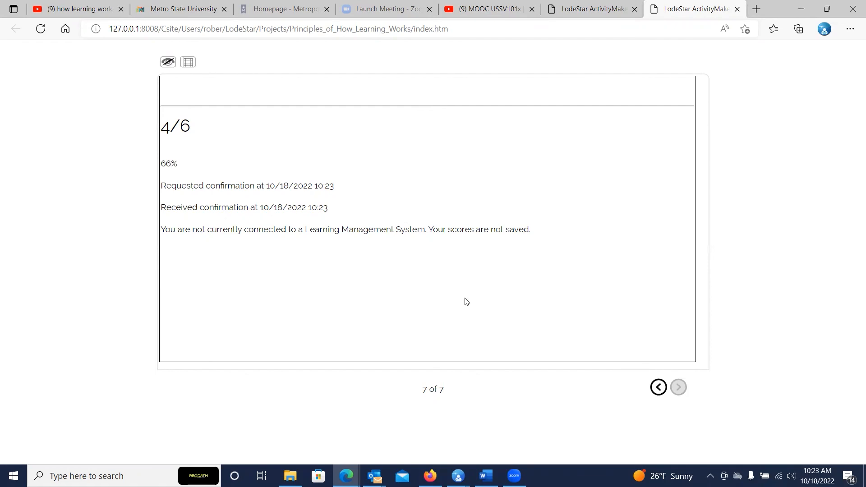
{"action": "left_click", "coordinate": [458, 476]}
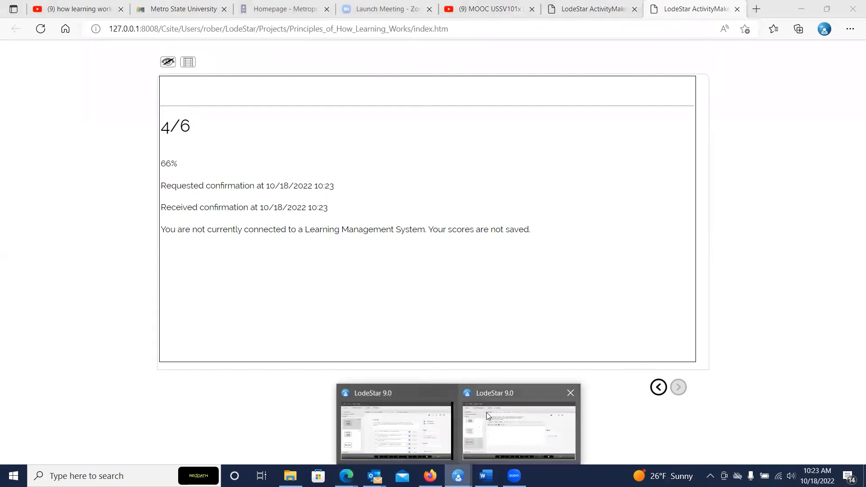
{"action": "left_click", "coordinate": [486, 431]}
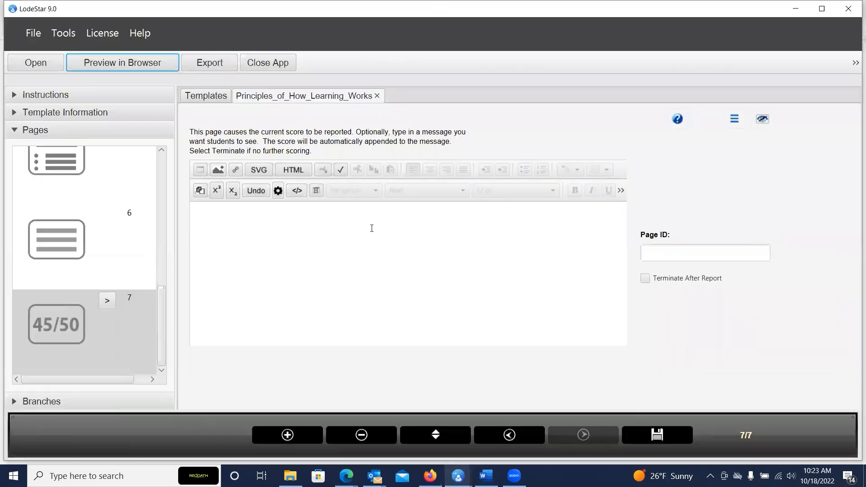
Step: Set the report page's Page ID to "Report" and enable Terminate After Report
{"action": "left_click", "coordinate": [298, 238]}
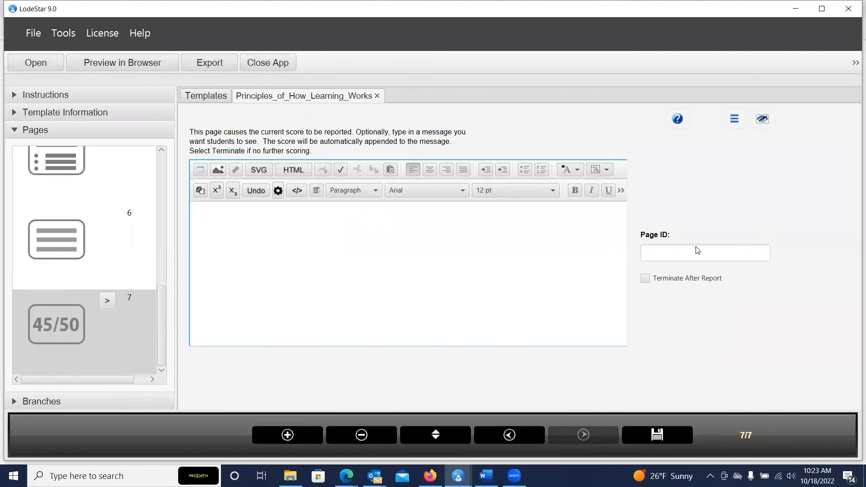
{"action": "left_click", "coordinate": [683, 256]}
{"action": "type", "text": "R"}
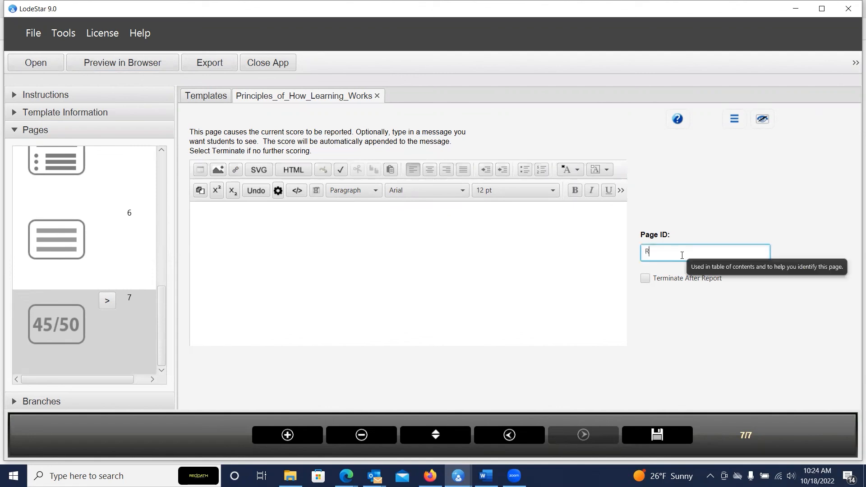
{"action": "type", "text": "eport"}
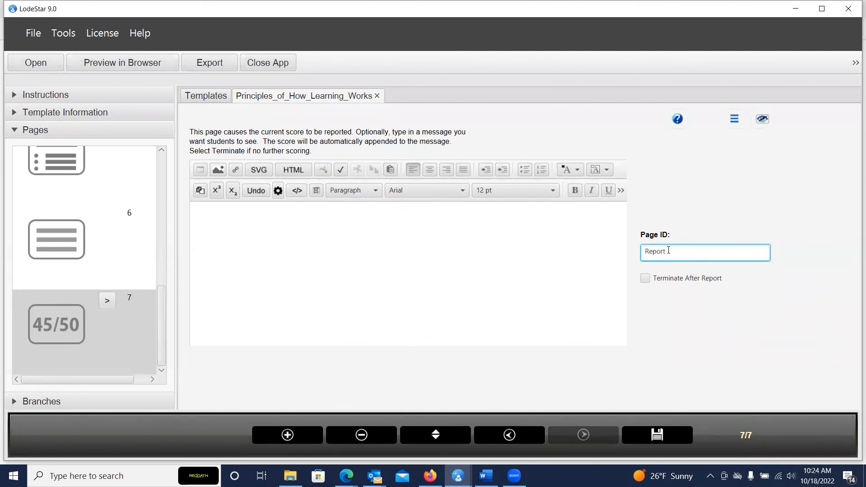
{"action": "left_click", "coordinate": [645, 280]}
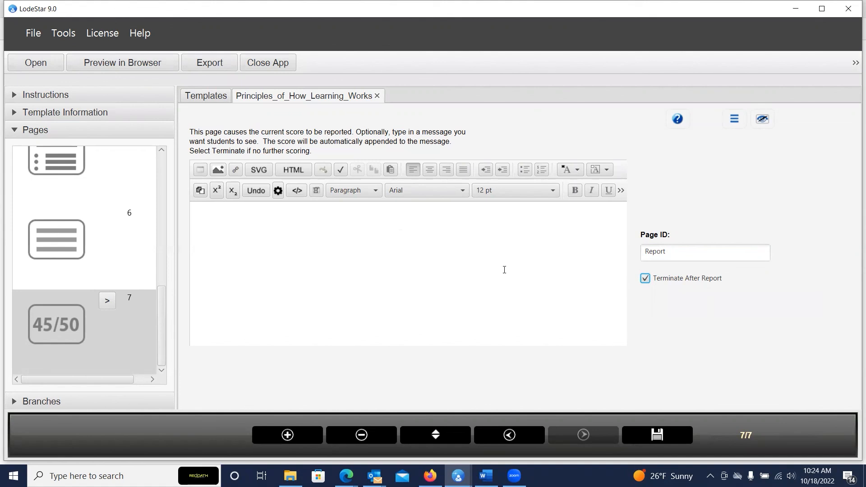
{"action": "left_click", "coordinate": [646, 281]}
{"action": "left_click", "coordinate": [649, 282]}
{"action": "left_click", "coordinate": [646, 281]}
Step: Start a SCORM 1.3 export of the project with the module "How Learning Works" and the topic "Challenge"
{"action": "left_click", "coordinate": [205, 66]}
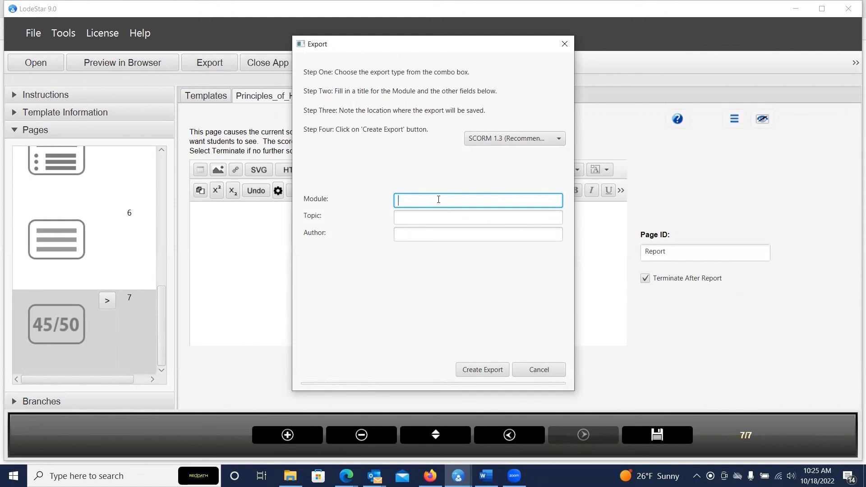
{"action": "type", "text": "How to"}
{"action": "key", "text": "BackSpace"}
{"action": "key", "text": "BackSpace"}
{"action": "type", "text": "Learning Wo"}
{"action": "type", "text": "ks"}
{"action": "left_click", "coordinate": [424, 220]}
{"action": "type", "text": "Challenge"}
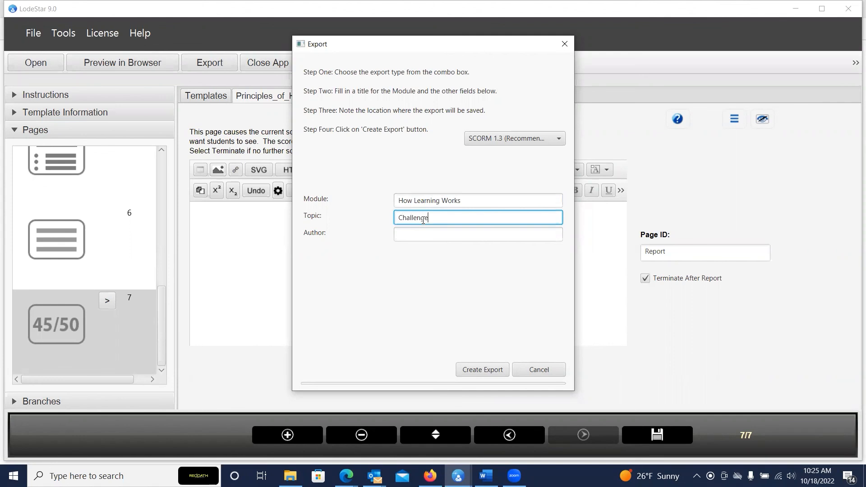
Step: Enter the author's name, create the export package and dismiss the export confirmation
{"action": "left_click", "coordinate": [413, 235]}
{"action": "type", "text": "Bnb"}
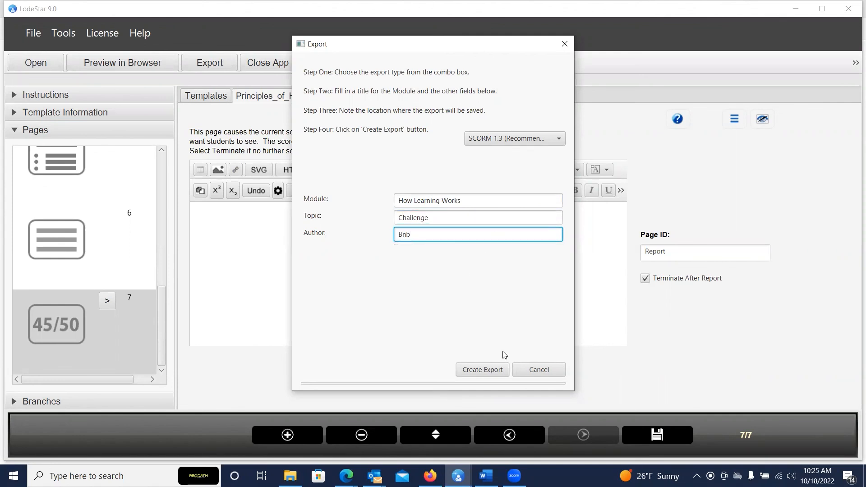
{"action": "left_click", "coordinate": [490, 369]}
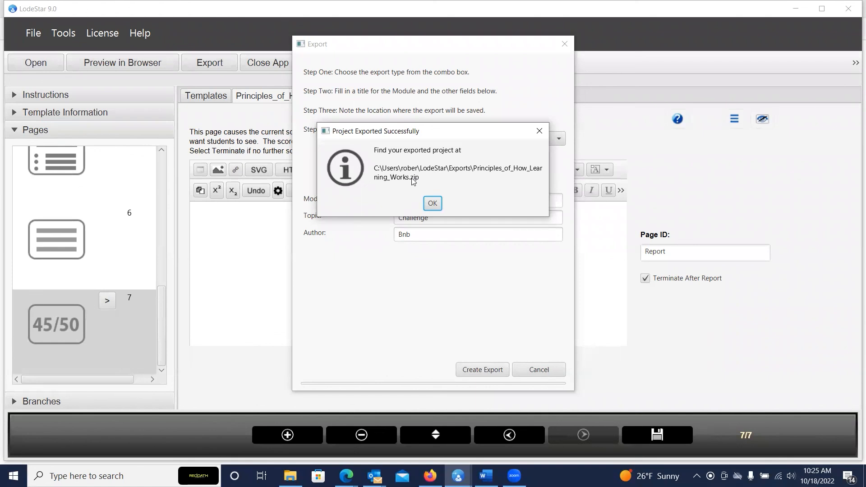
{"action": "left_click", "coordinate": [429, 203]}
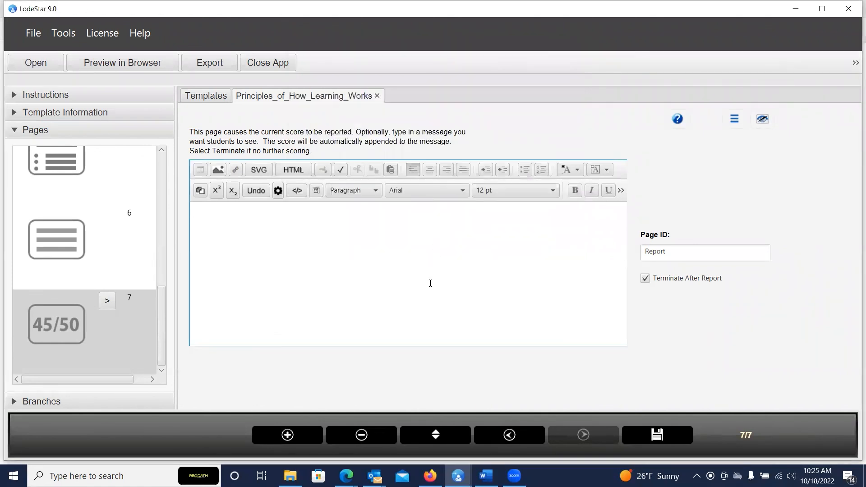